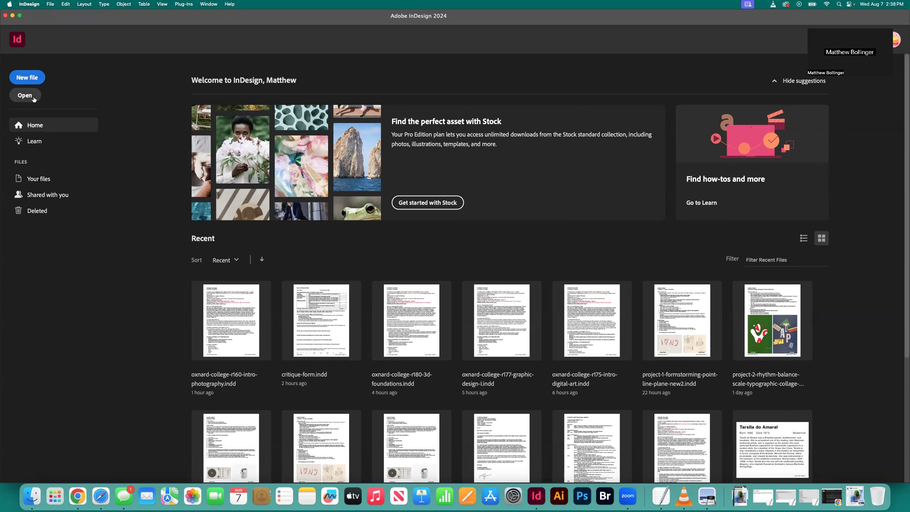
Step: Create a new portrait document measuring 8.5 by 11 inches, with its units set to inches
{"action": "left_click", "coordinate": [31, 80]}
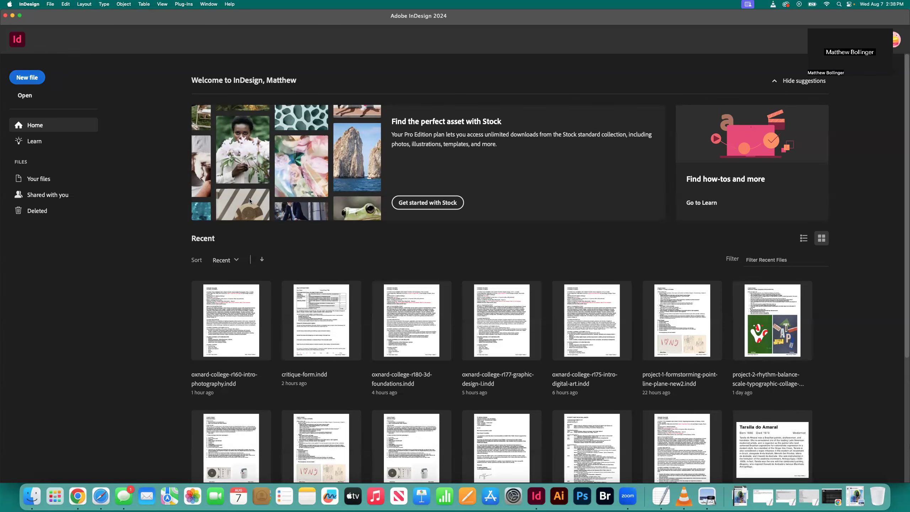
{"action": "left_click_drag", "start_coordinate": [218, 22], "coordinate": [352, 89]}
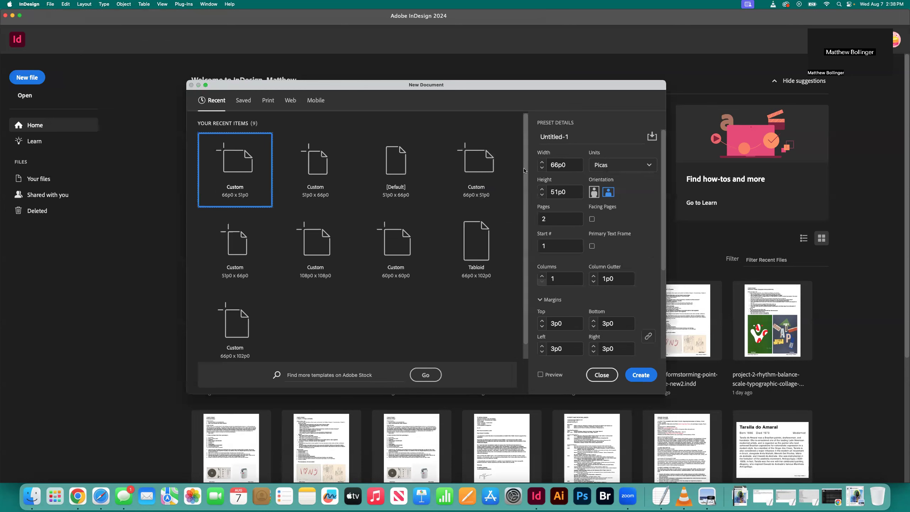
{"action": "left_click", "coordinate": [647, 165]}
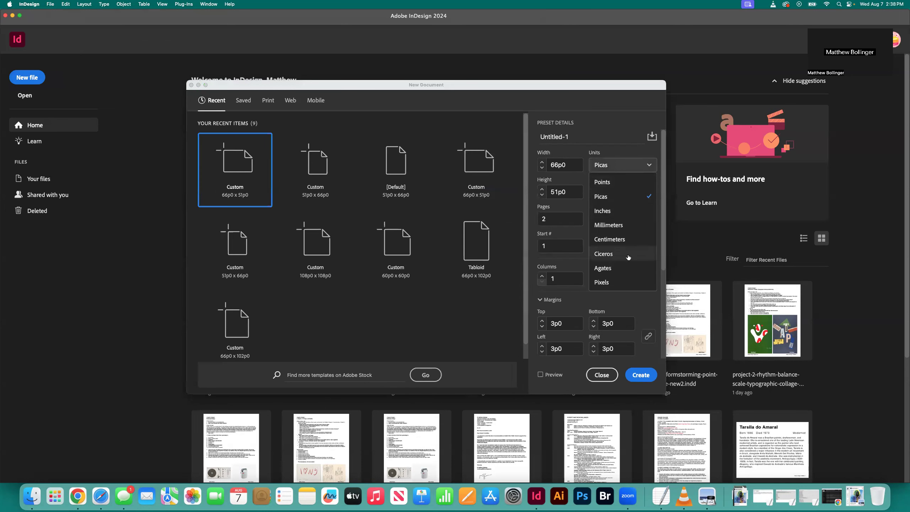
{"action": "left_click", "coordinate": [617, 214]}
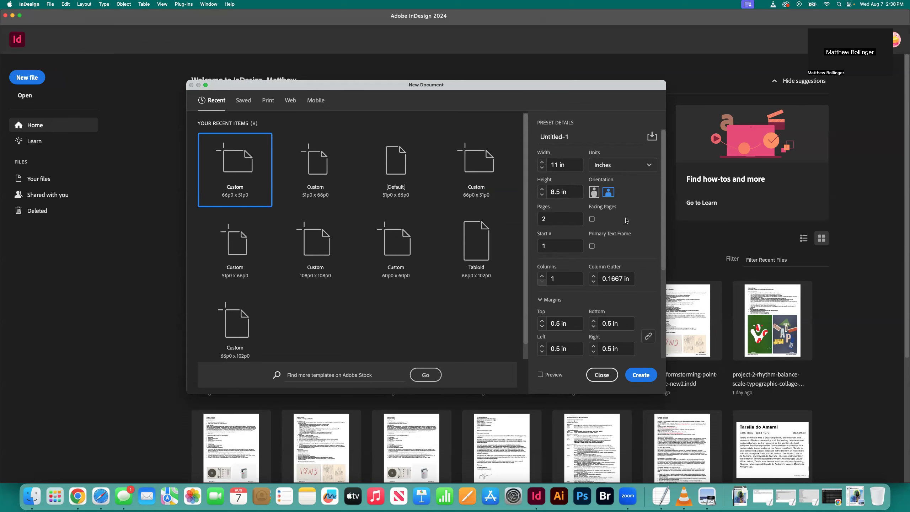
{"action": "left_click", "coordinate": [599, 196]}
{"action": "left_click", "coordinate": [641, 375]}
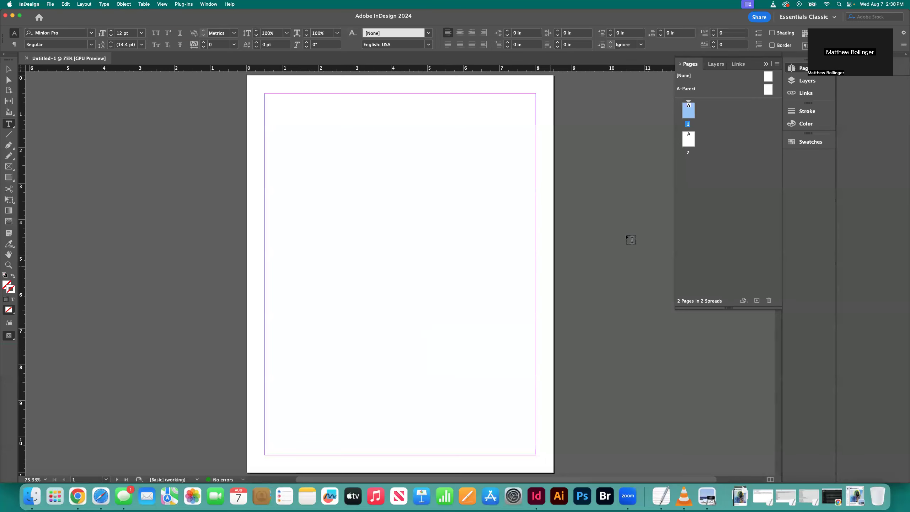
Step: Delete the second page from the document
{"action": "left_click", "coordinate": [689, 143]}
{"action": "left_click", "coordinate": [769, 300]}
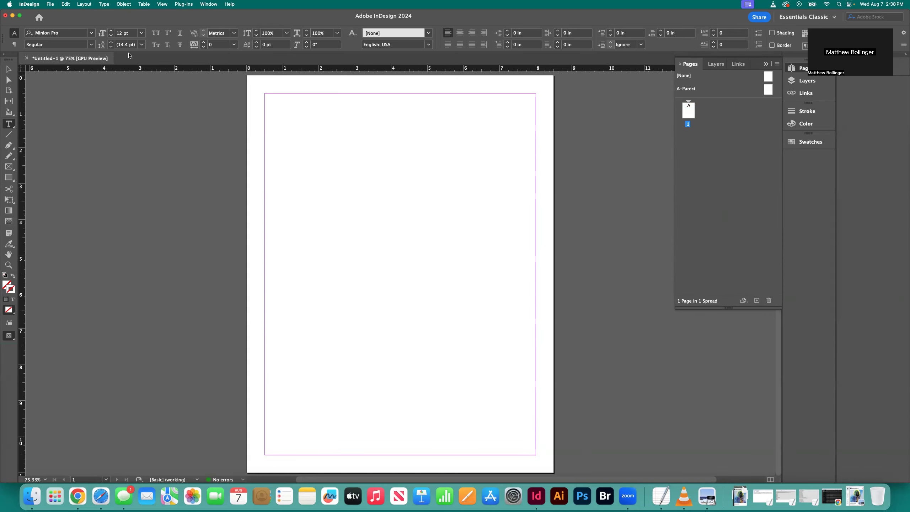
{"action": "scroll", "coordinate": [83, 32], "scroll_direction": "down", "scroll_amount": 1}
Step: Place critique-form-1-2022.pdf from the 0_teaching/archive folder onto the page
{"action": "left_click", "coordinate": [50, 4]}
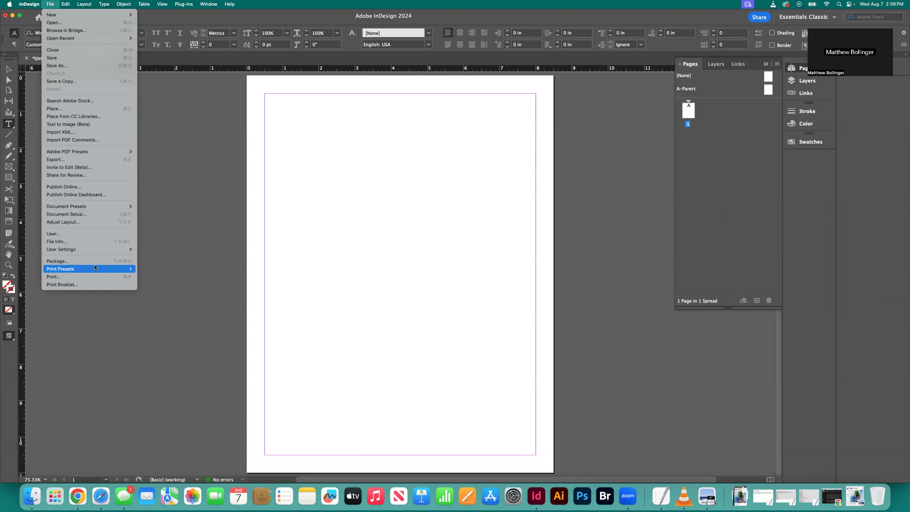
{"action": "left_click", "coordinate": [104, 124]}
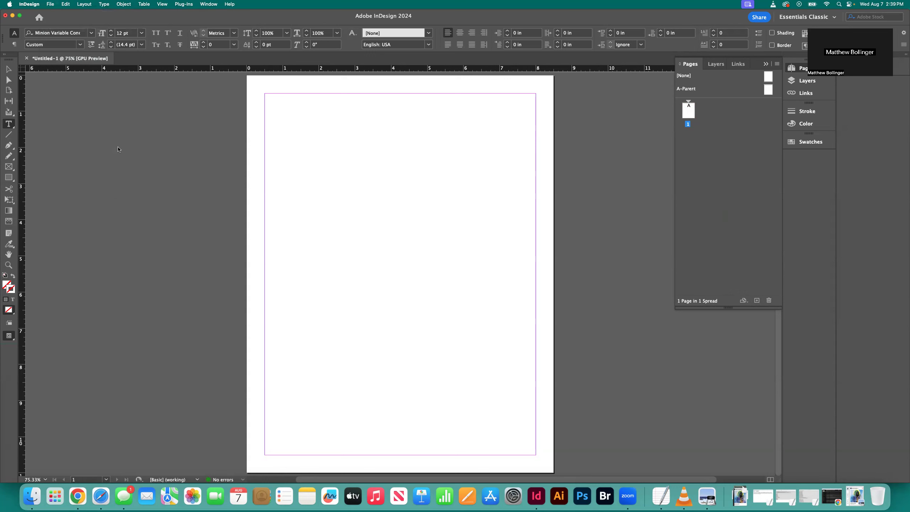
{"action": "left_click", "coordinate": [331, 206]}
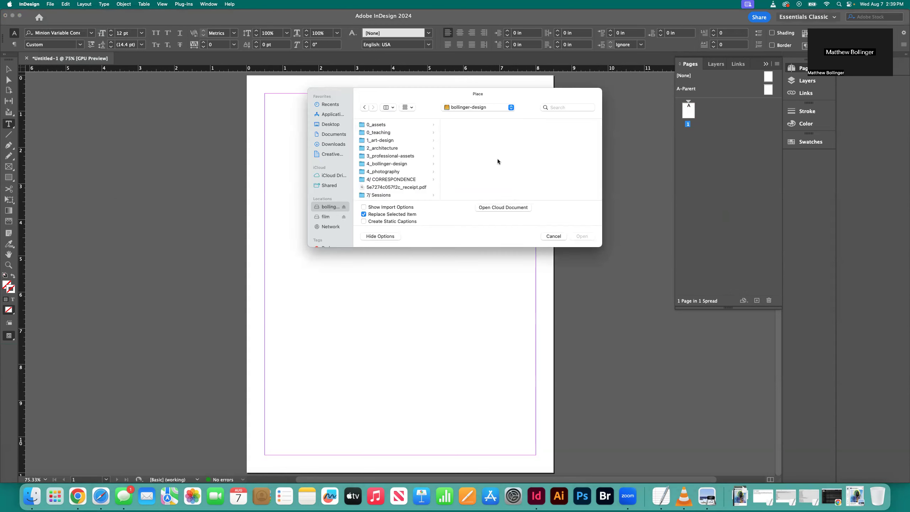
{"action": "left_click", "coordinate": [389, 133]}
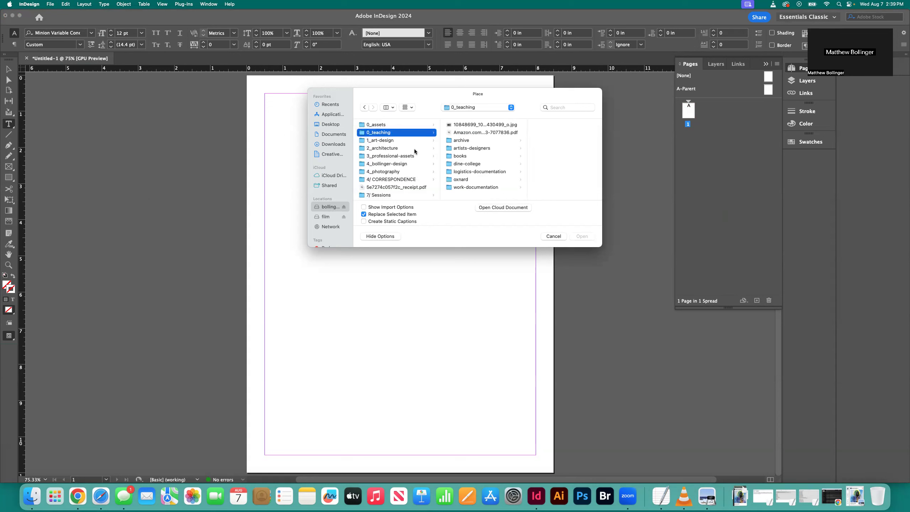
{"action": "left_click", "coordinate": [467, 140]}
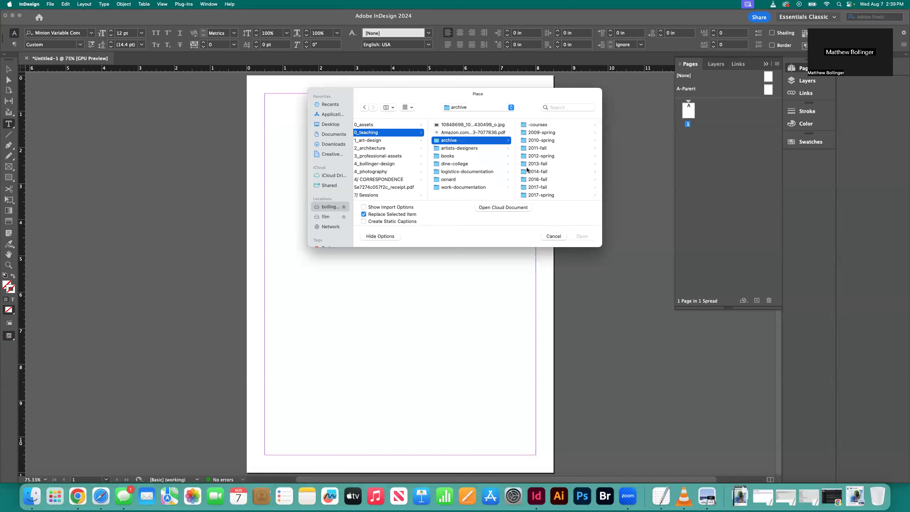
{"action": "scroll", "coordinate": [545, 171], "scroll_direction": "down", "scroll_amount": 5}
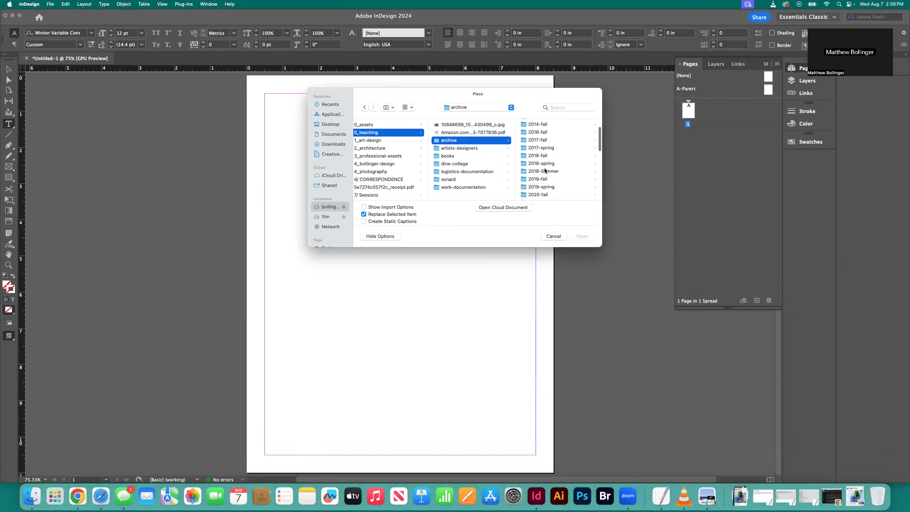
{"action": "scroll", "coordinate": [545, 171], "scroll_direction": "down", "scroll_amount": 8}
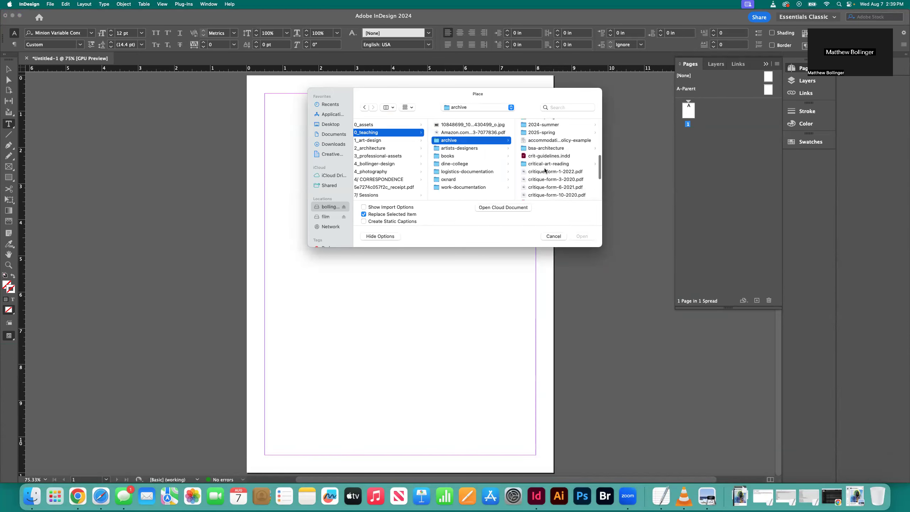
{"action": "scroll", "coordinate": [561, 179], "scroll_direction": "down", "scroll_amount": 2}
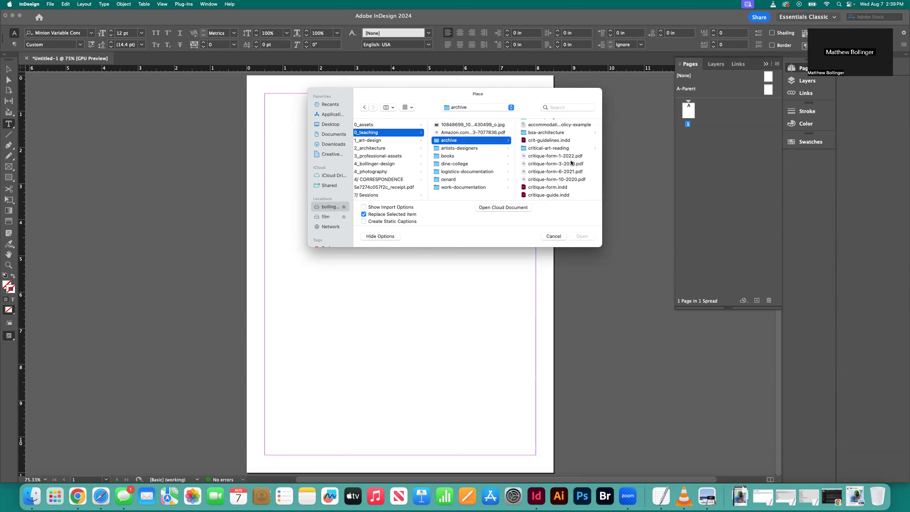
{"action": "left_click", "coordinate": [562, 155]}
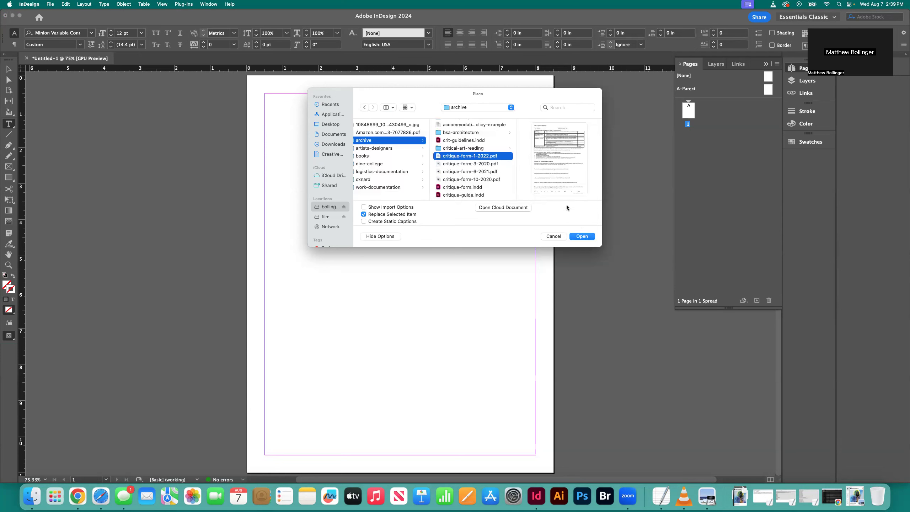
{"action": "left_click", "coordinate": [585, 237]}
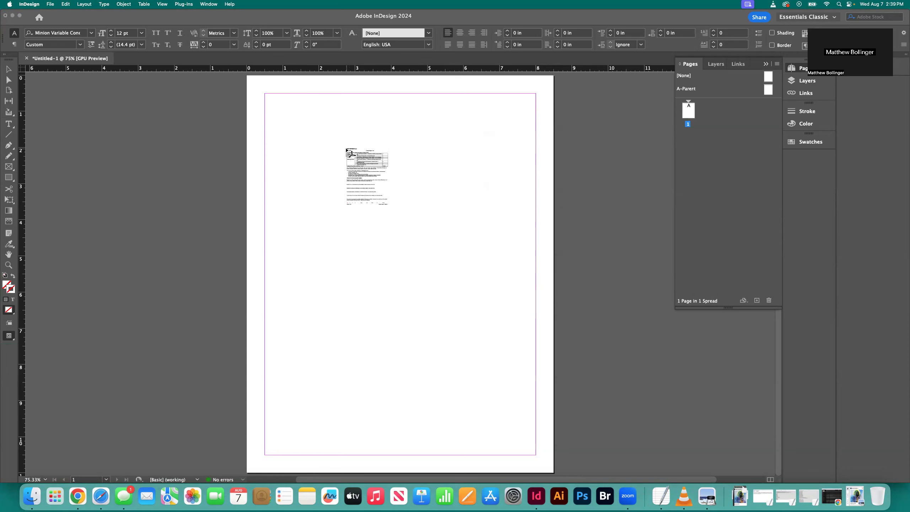
{"action": "left_click", "coordinate": [346, 149]}
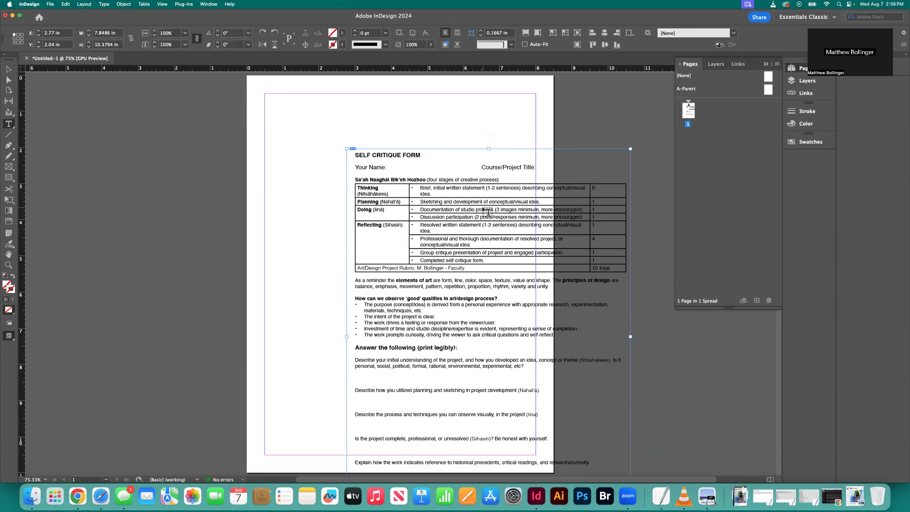
Step: Move the placed PDF so its upper-left corner snaps to the page margins at X 0.5 in, Y 0.5 in
{"action": "left_click", "coordinate": [8, 70]}
{"action": "left_click_drag", "start_coordinate": [457, 212], "coordinate": [484, 197]}
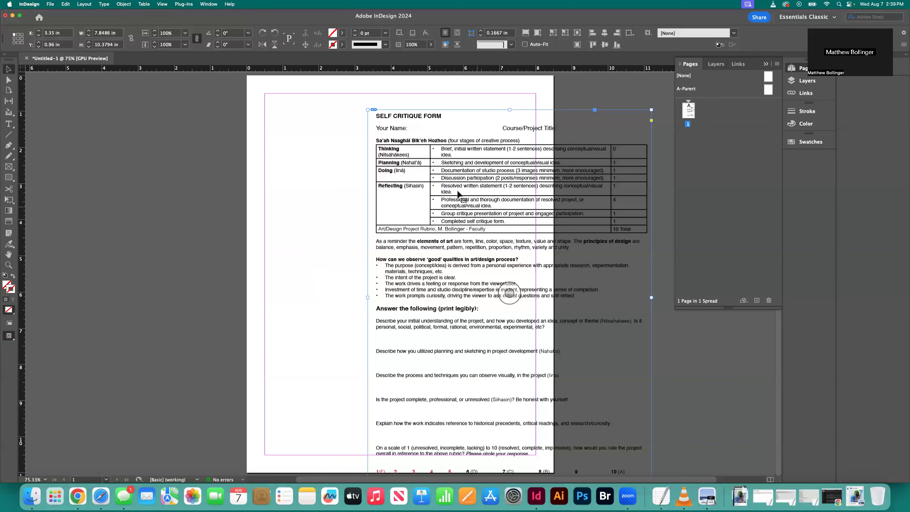
{"action": "scroll", "coordinate": [466, 197], "scroll_direction": "up", "scroll_amount": 2}
{"action": "left_click_drag", "start_coordinate": [467, 197], "coordinate": [407, 197]}
{"action": "scroll", "coordinate": [383, 178], "scroll_direction": "down", "scroll_amount": 2}
{"action": "scroll", "coordinate": [434, 190], "scroll_direction": "up", "scroll_amount": 7}
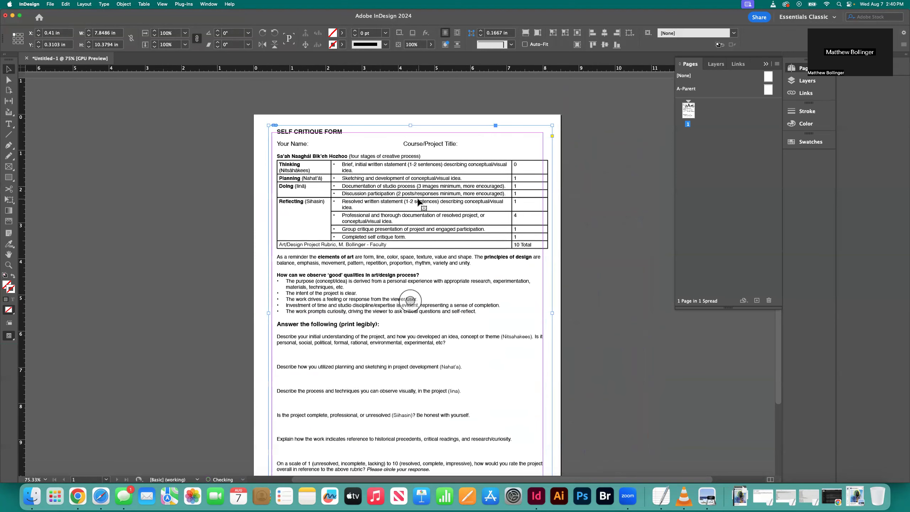
{"action": "left_click_drag", "start_coordinate": [509, 196], "coordinate": [607, 244]}
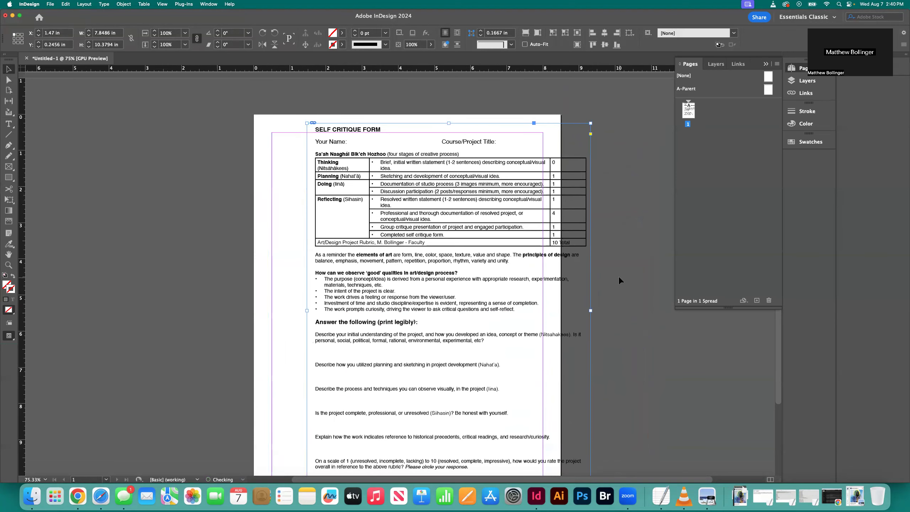
{"action": "scroll", "coordinate": [619, 325], "scroll_direction": "down", "scroll_amount": 7}
{"action": "scroll", "coordinate": [499, 282], "scroll_direction": "up", "scroll_amount": 8}
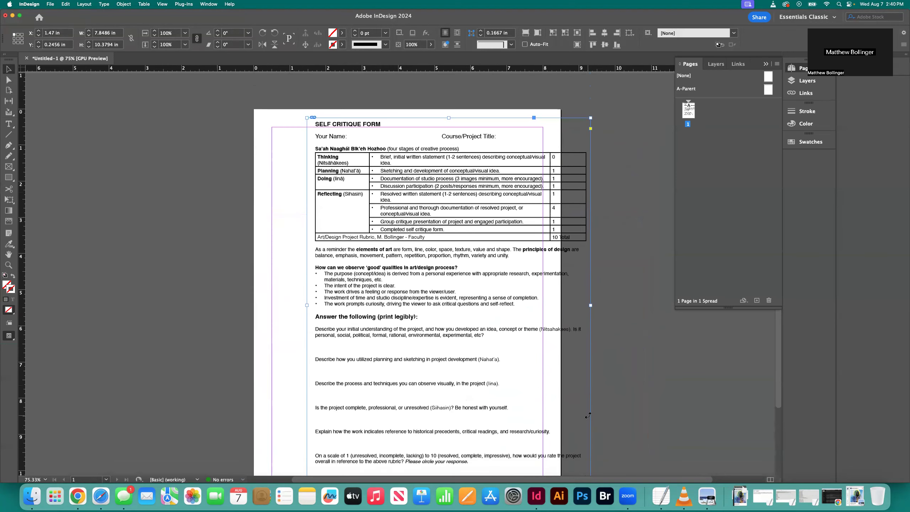
{"action": "left_click_drag", "start_coordinate": [384, 194], "coordinate": [346, 201]}
Step: Crop the PDF frame's bottom and right edges to the page margins, making it 7.5 in wide and 10 in high
{"action": "scroll", "coordinate": [347, 201], "scroll_direction": "down", "scroll_amount": 5}
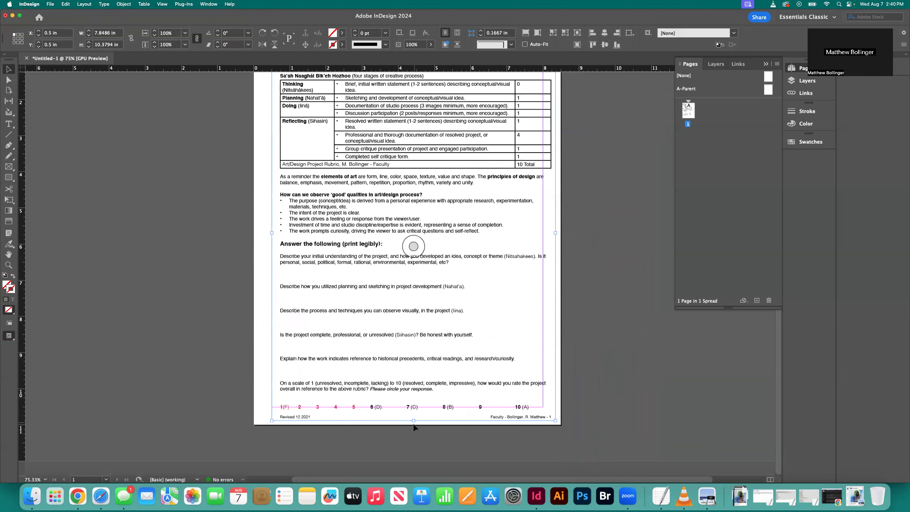
{"action": "left_click_drag", "start_coordinate": [414, 420], "coordinate": [414, 408]}
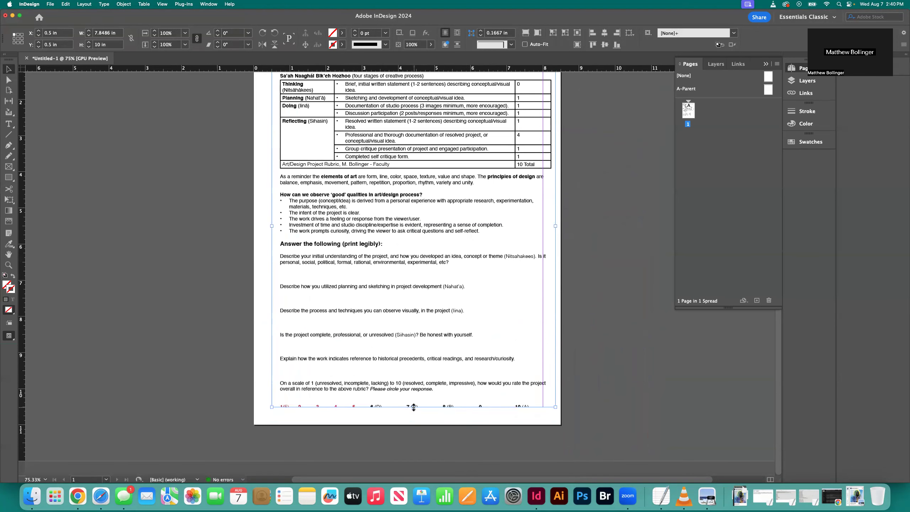
{"action": "scroll", "coordinate": [414, 408], "scroll_direction": "up", "scroll_amount": 5}
{"action": "mouse_move", "coordinate": [554, 323]}
{"action": "left_mouse_down"}
{"action": "mouse_move", "coordinate": [563, 323]}
{"action": "mouse_move", "coordinate": [543, 324]}
{"action": "left_mouse_up"}
{"action": "left_click", "coordinate": [577, 326]}
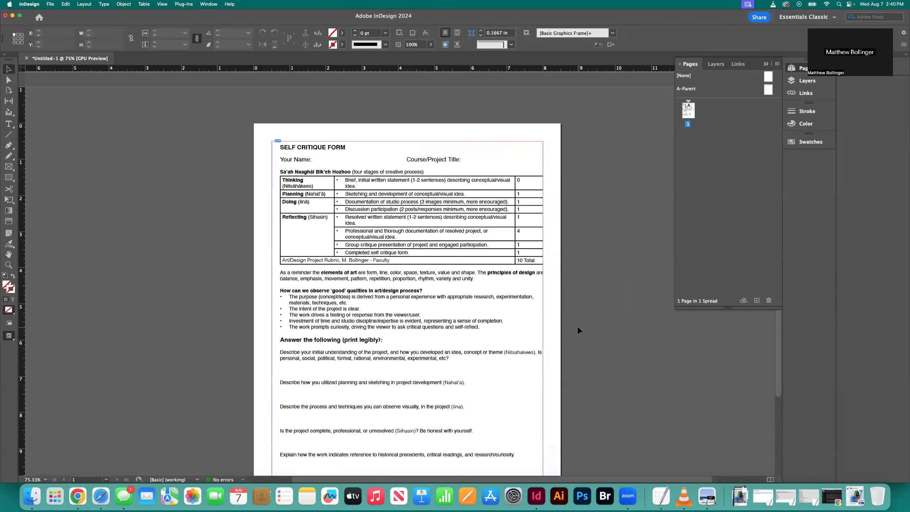
{"action": "scroll", "coordinate": [579, 329], "scroll_direction": "down", "scroll_amount": 3}
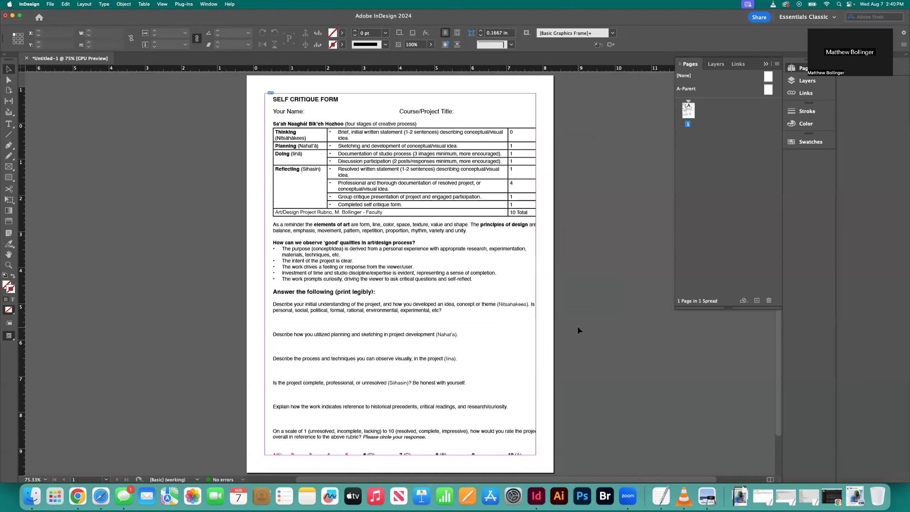
{"action": "key", "text": "super+minus"}
{"action": "key", "text": "super+minus"}
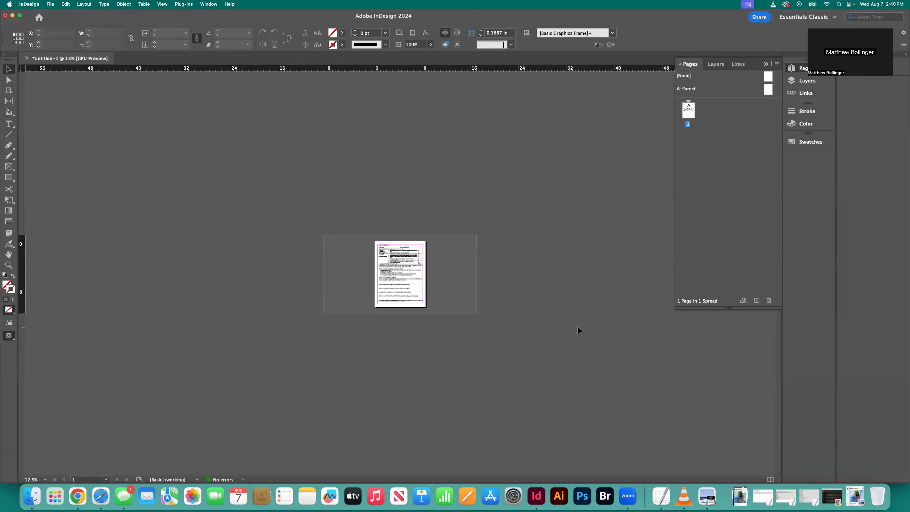
{"action": "key", "text": "super+0"}
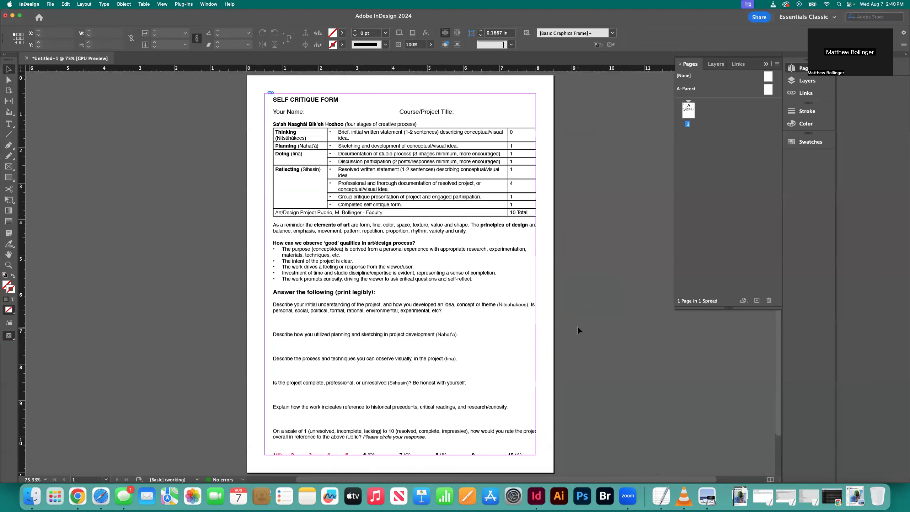
{"action": "key", "text": "super+2"}
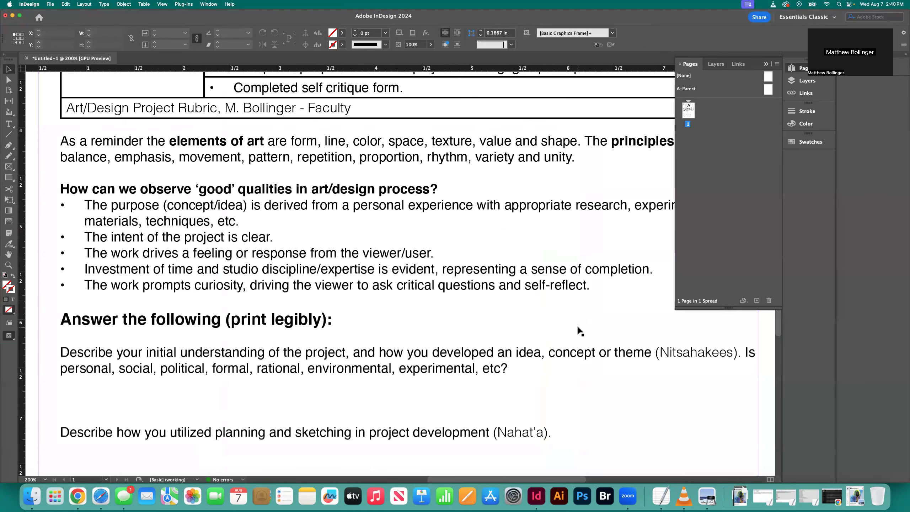
{"action": "key", "text": "super+0"}
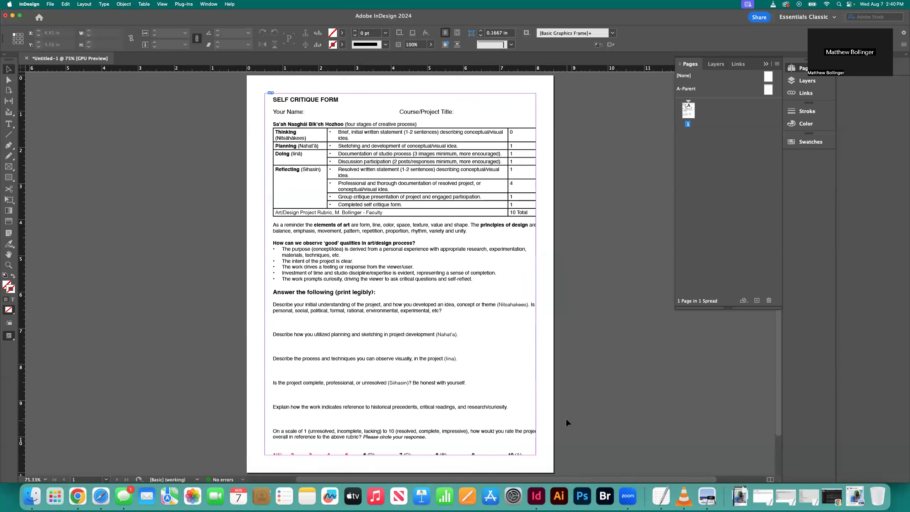
Step: Apply Fit Content to Frame to the placed PDF and check the form's lower part up close
{"action": "key", "text": "super+a"}
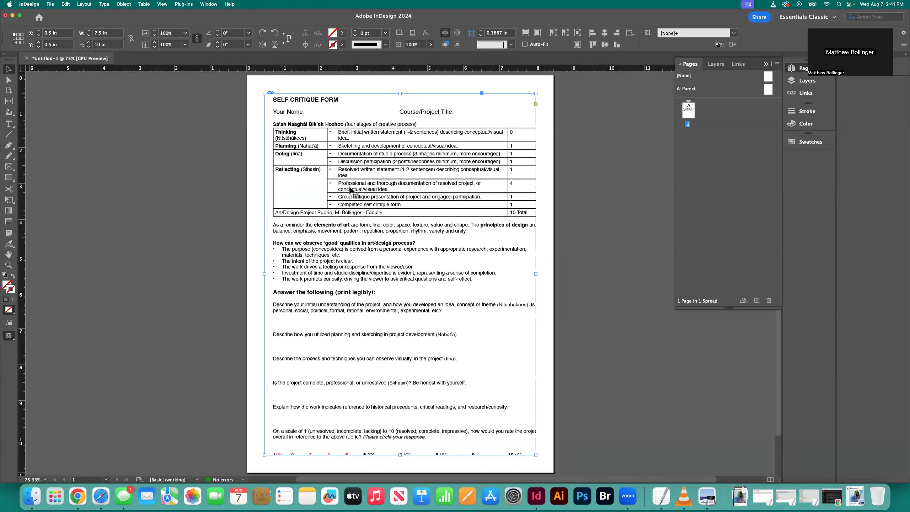
{"action": "left_click", "coordinate": [126, 4]}
{"action": "mouse_move", "coordinate": [153, 152]}
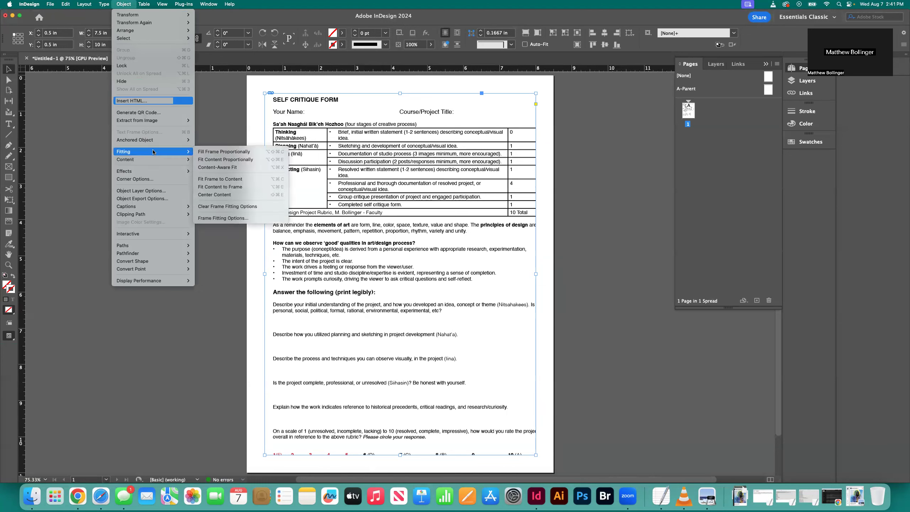
{"action": "left_click", "coordinate": [239, 187]}
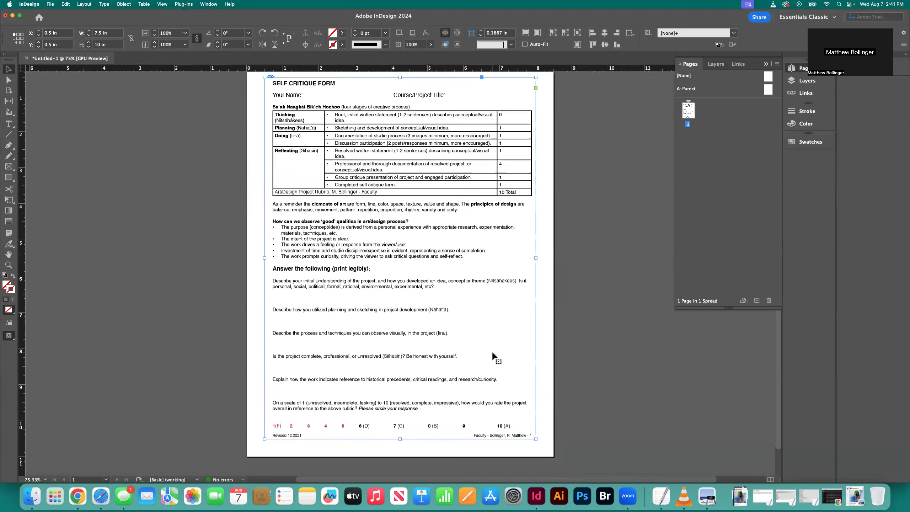
{"action": "key", "text": "super+equal"}
{"action": "key", "text": "super+equal"}
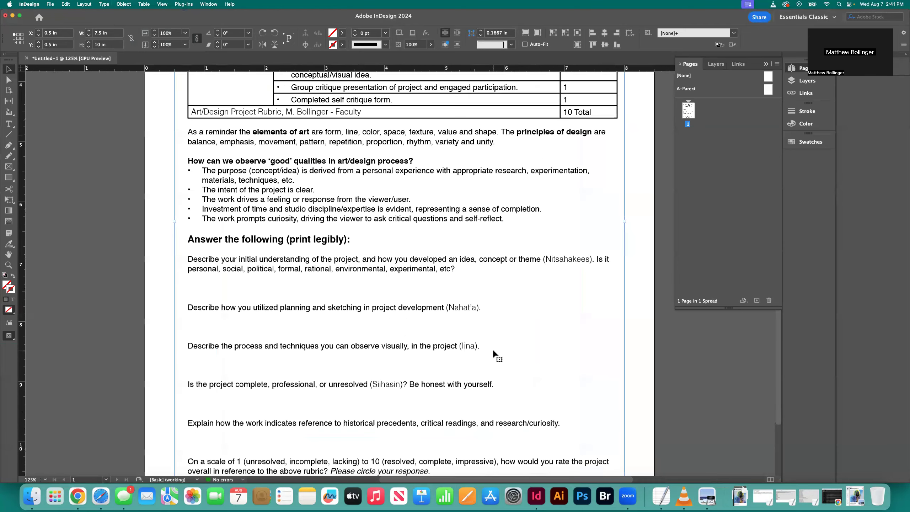
{"action": "scroll", "coordinate": [493, 352], "scroll_direction": "down", "scroll_amount": 5}
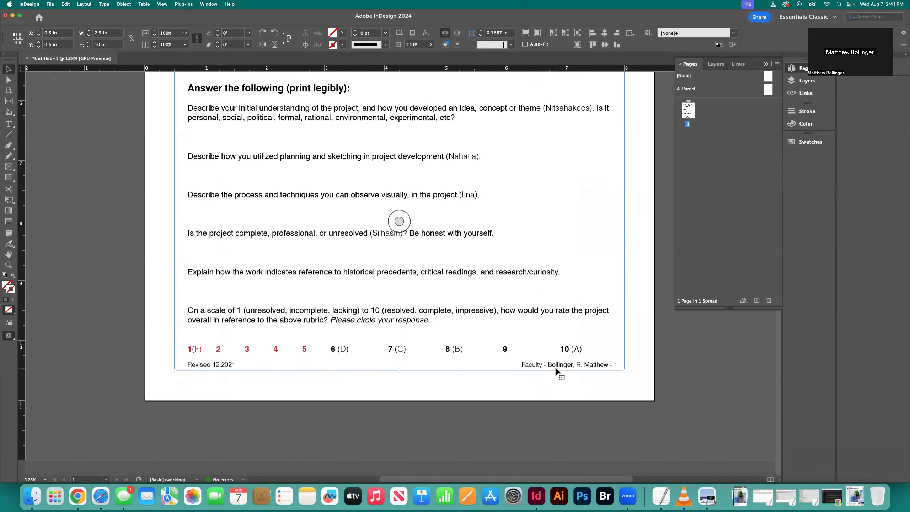
{"action": "key", "text": "super+0"}
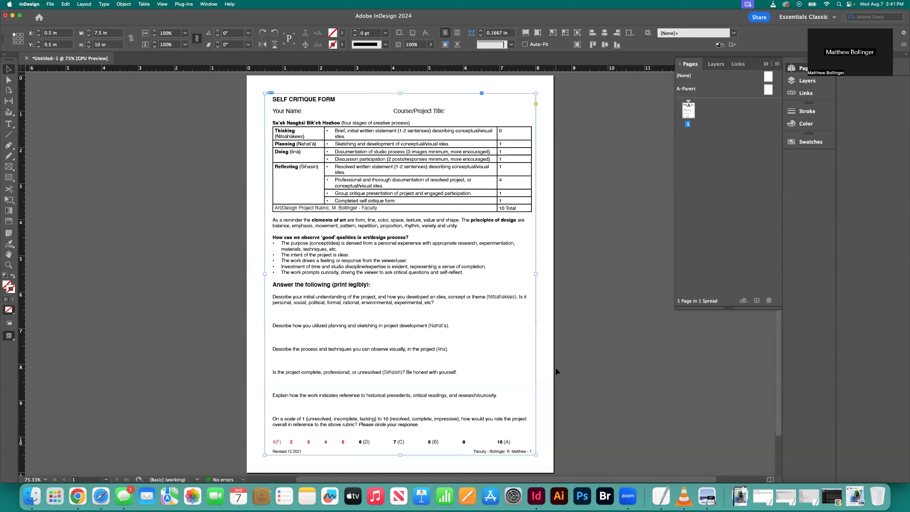
Step: Lock Layer 1 with the placed PDF and try to move the form on the page
{"action": "left_click", "coordinate": [716, 63]}
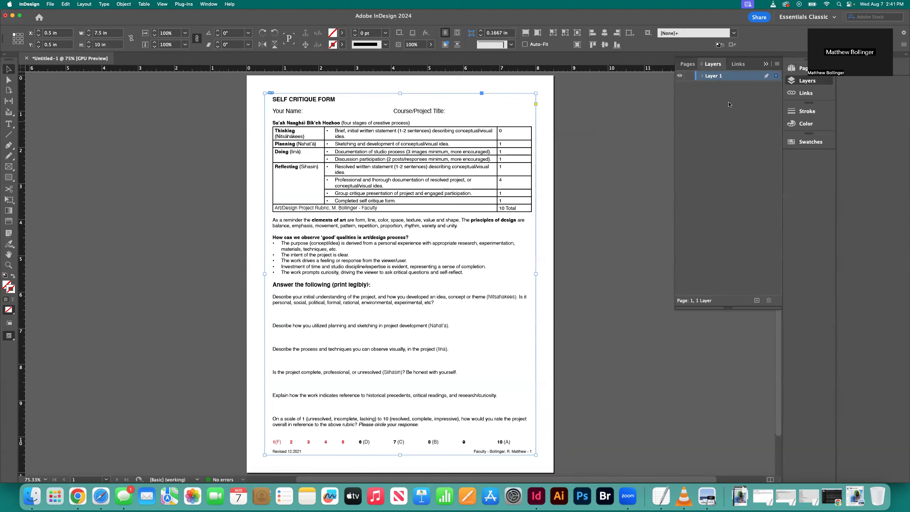
{"action": "left_click", "coordinate": [689, 75]}
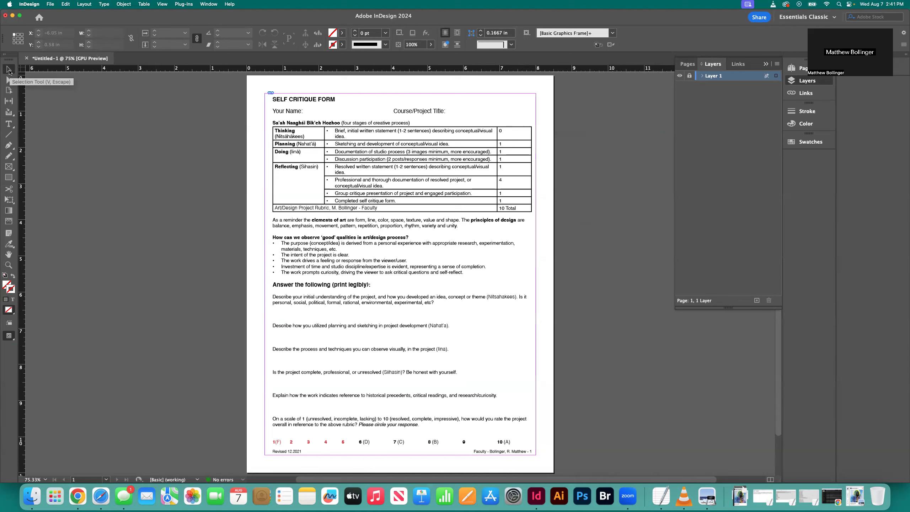
{"action": "left_click_drag", "start_coordinate": [567, 197], "coordinate": [533, 190]}
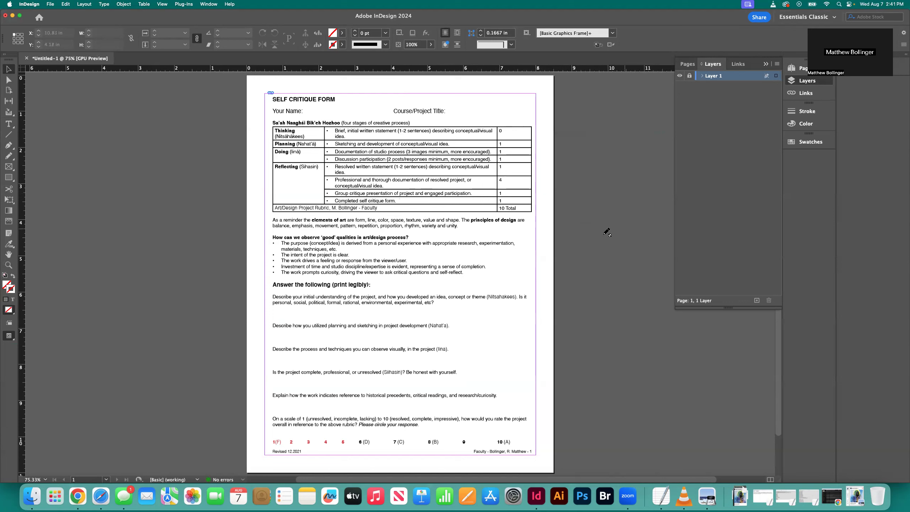
Step: Add a new layer named "text" above the locked layer, and rename the locked Layer 1 as "doc"
{"action": "left_click", "coordinate": [757, 301]}
{"action": "left_click", "coordinate": [716, 87]}
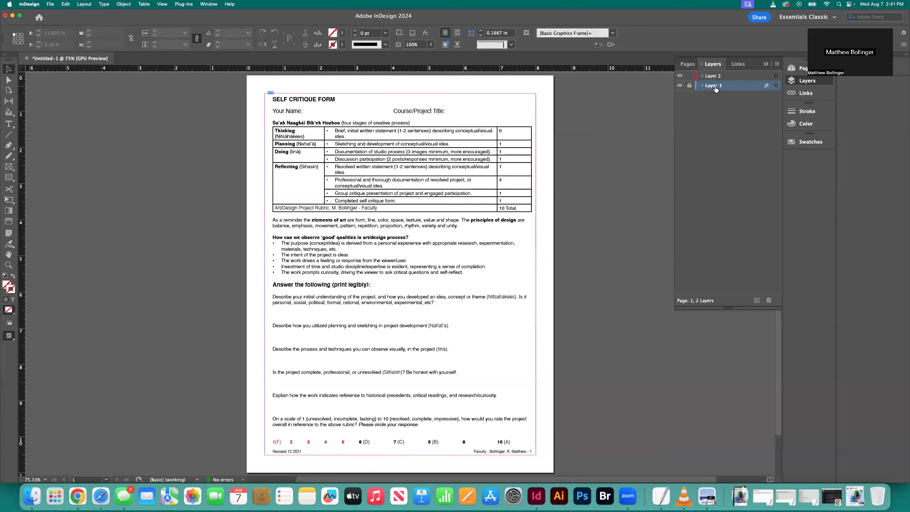
{"action": "double_click", "coordinate": [716, 88]}
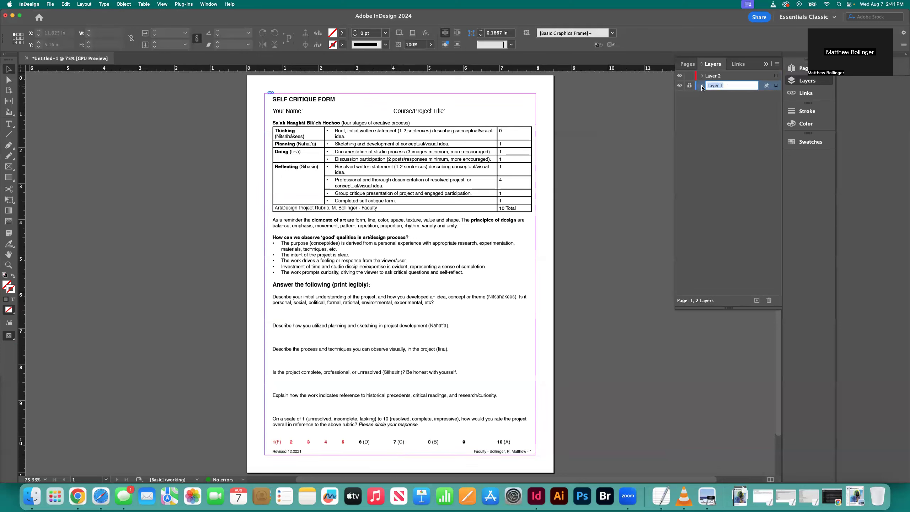
{"action": "type", "text": "doc"}
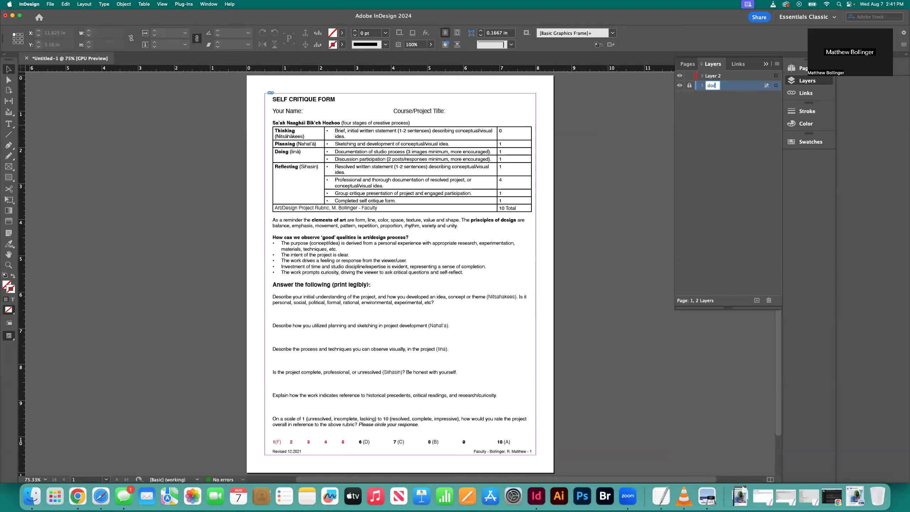
{"action": "key", "text": "Return"}
{"action": "double_click", "coordinate": [715, 78]}
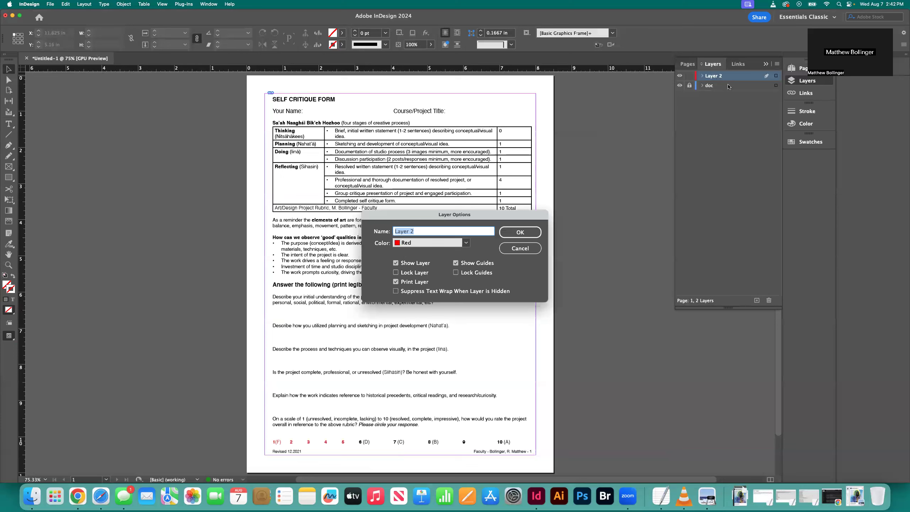
{"action": "type", "text": "text"}
{"action": "key", "text": "Return"}
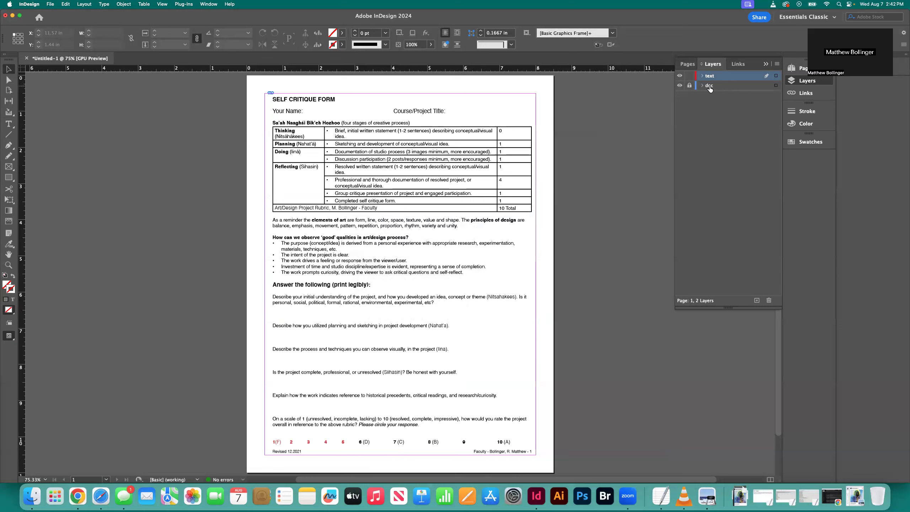
Step: Add a text frame beside "Your Name:" on the text layer, containing the placeholder "First Last"
{"action": "left_click", "coordinate": [9, 124]}
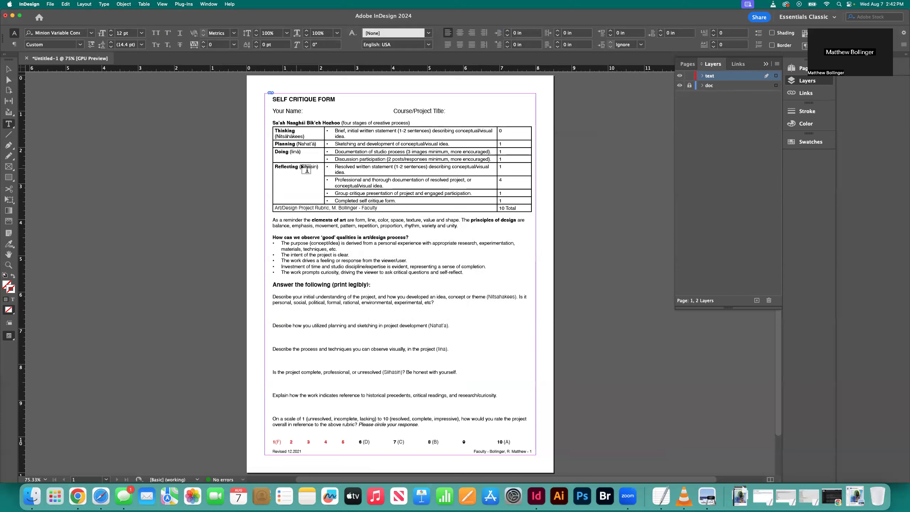
{"action": "left_click_drag", "start_coordinate": [307, 106], "coordinate": [391, 115]}
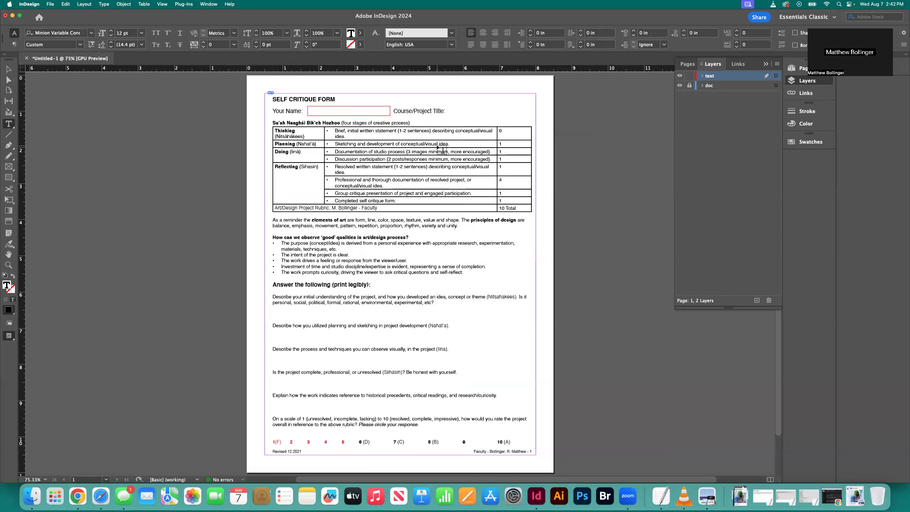
{"action": "type", "text": "First Last"}
{"action": "left_click", "coordinate": [9, 69]}
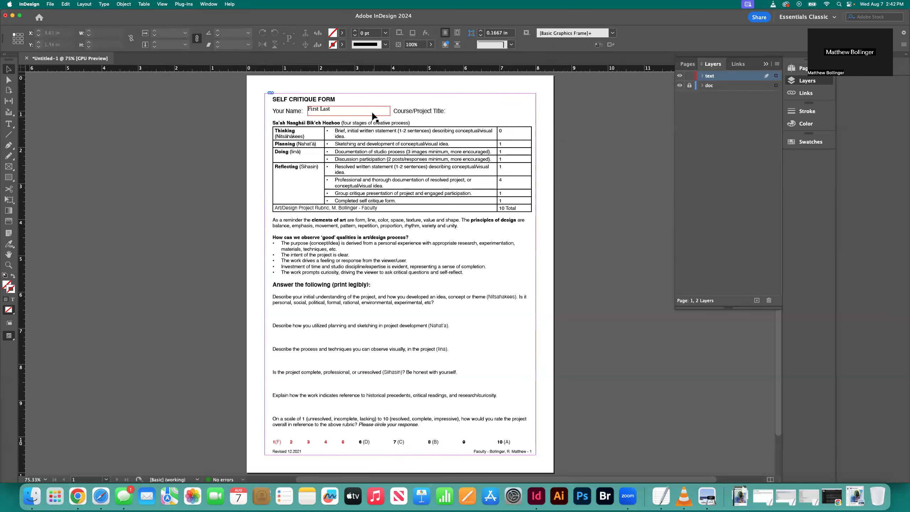
Step: Add a text frame about 2.28 in wide and 0.385 in high beside "Course/Project Title:" containing "Digital Media, Donut Project"
{"action": "left_click", "coordinate": [10, 124]}
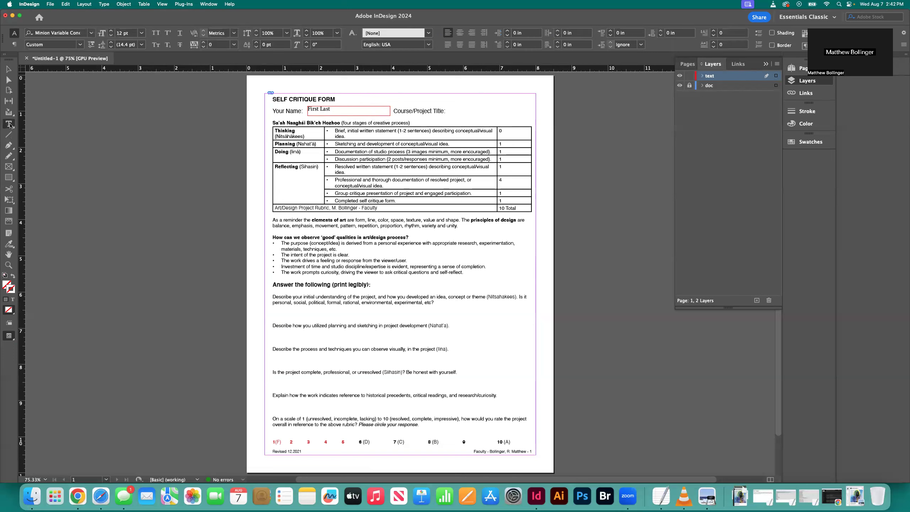
{"action": "left_click_drag", "start_coordinate": [450, 102], "coordinate": [531, 114]}
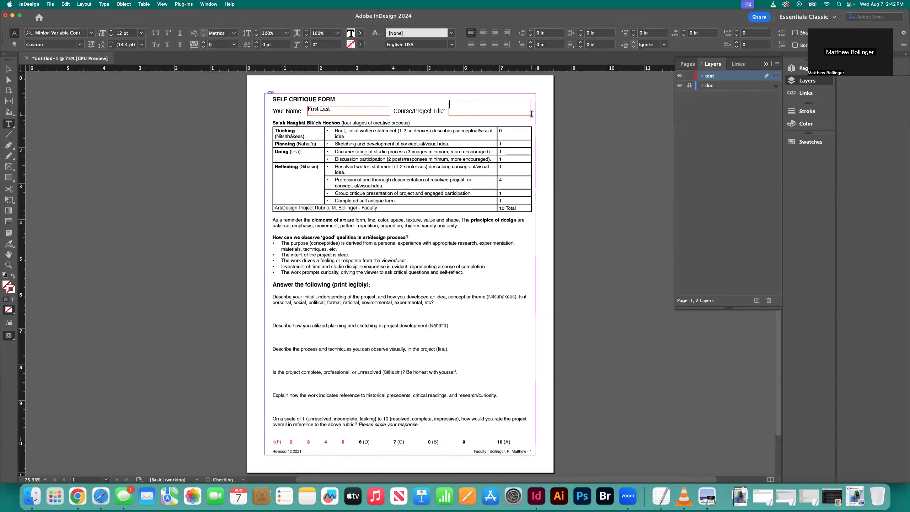
{"action": "type", "text": "Digital Media, D"}
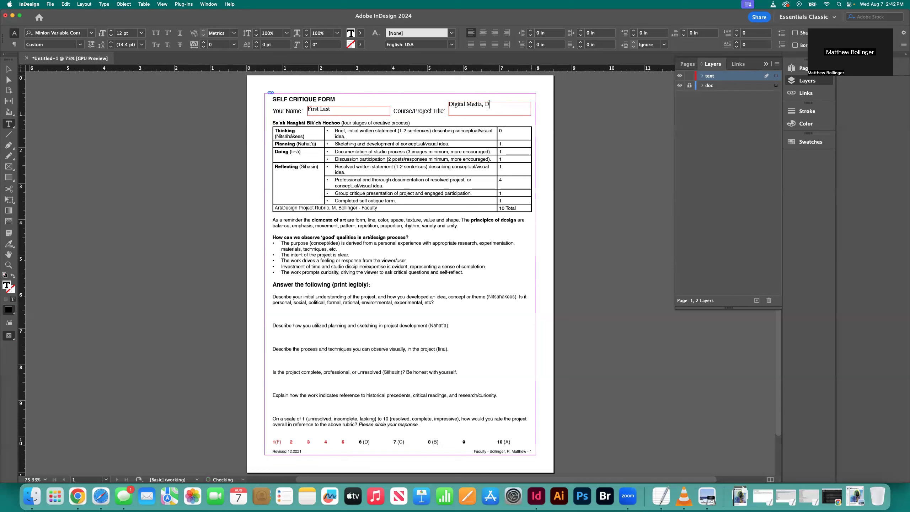
{"action": "type", "text": "onut Project"}
{"action": "left_click", "coordinate": [9, 69]}
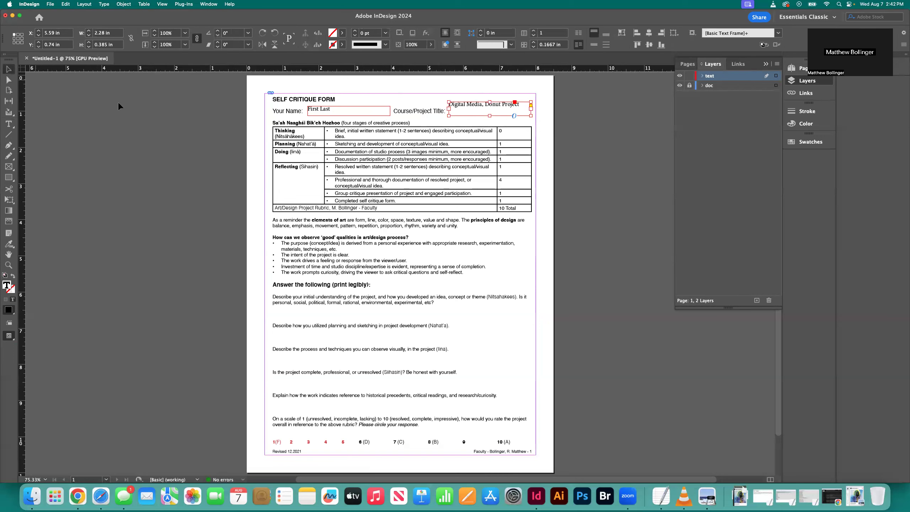
{"action": "left_click", "coordinate": [118, 101]}
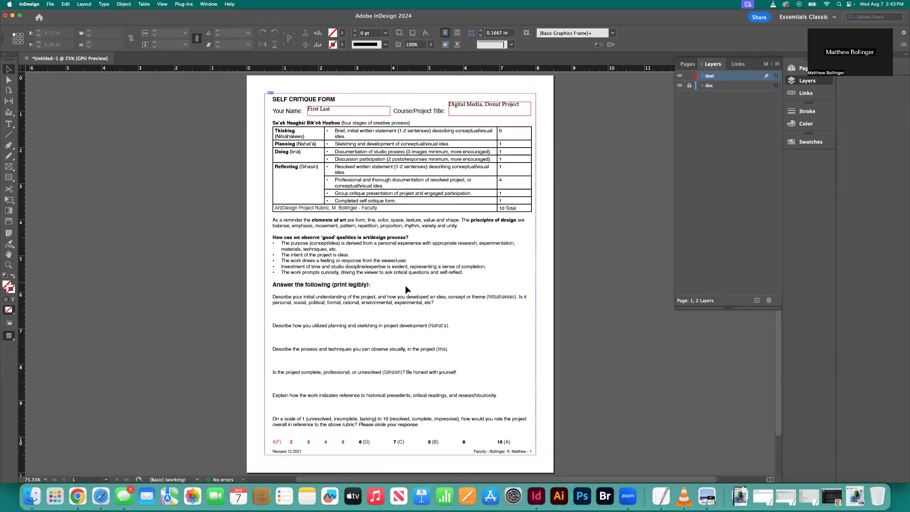
Step: Add a text frame about 5.96 in wide and 0.265 in high below the first question, containing "Lorem Ipsum"
{"action": "scroll", "coordinate": [434, 299], "scroll_direction": "down", "scroll_amount": 3}
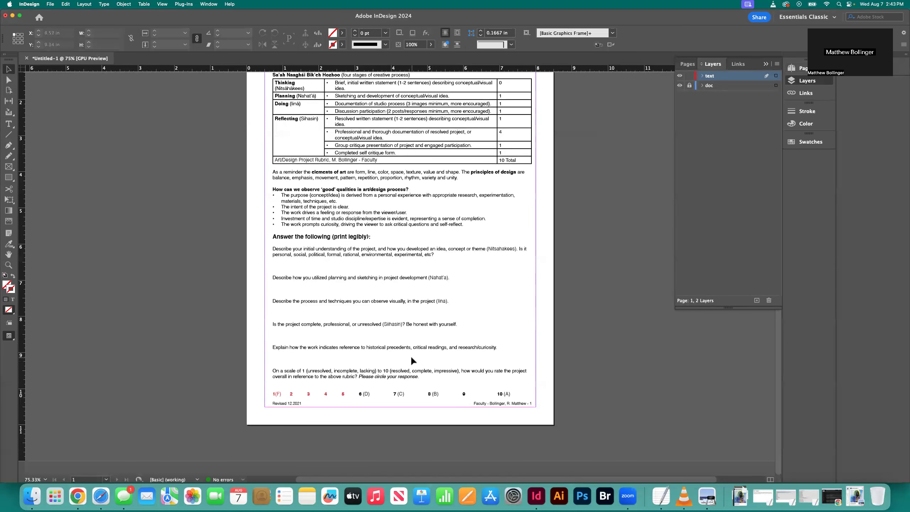
{"action": "scroll", "coordinate": [345, 264], "scroll_direction": "up", "scroll_amount": 2}
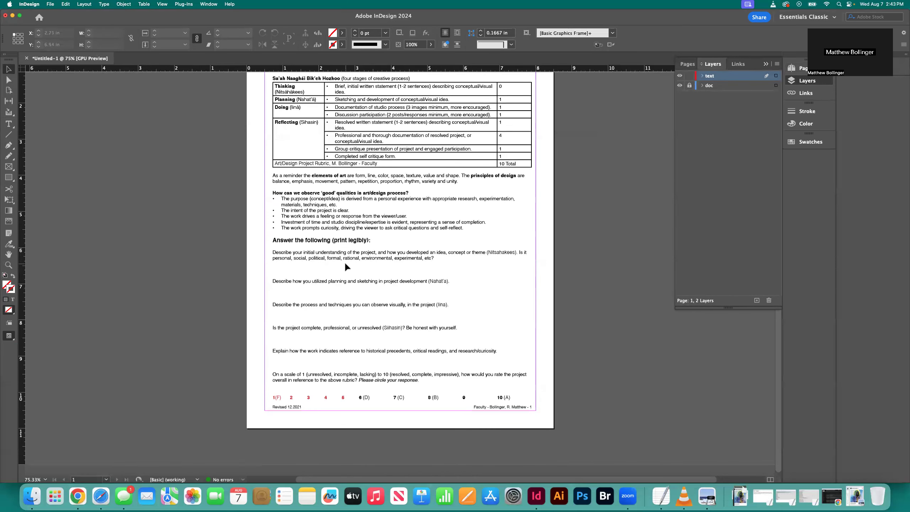
{"action": "left_click", "coordinate": [9, 124]}
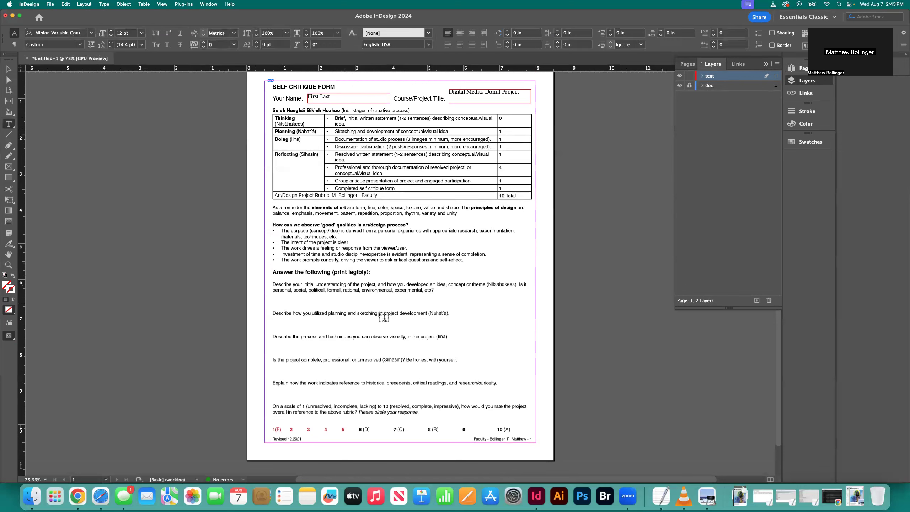
{"action": "left_click_drag", "start_coordinate": [281, 297], "coordinate": [496, 306]}
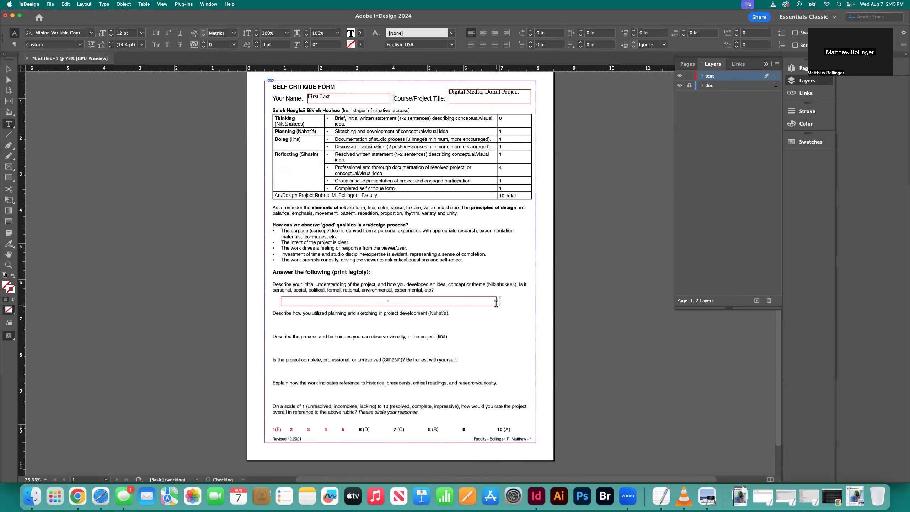
{"action": "type", "text": "Lorem Ipsum"}
{"action": "key", "text": "Escape"}
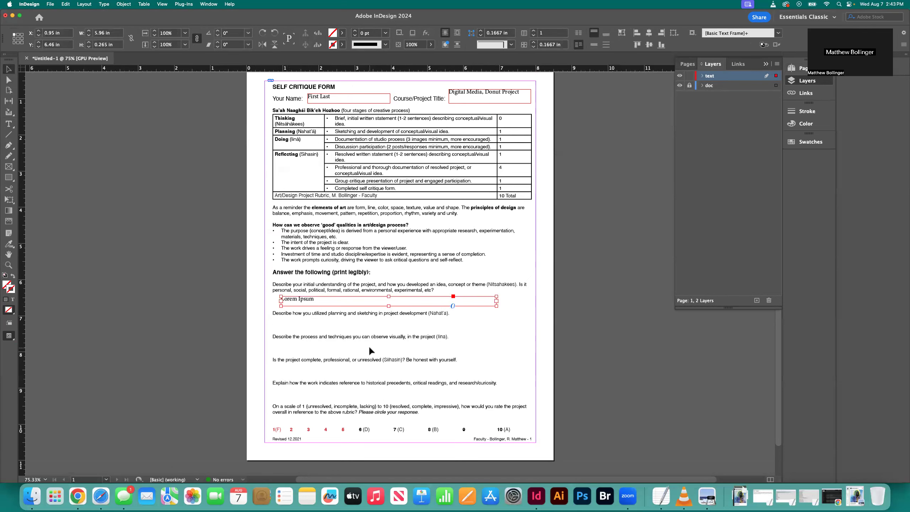
Step: Duplicate the Lorem Ipsum text frame below each of the four remaining written questions
{"action": "left_click_drag", "start_coordinate": [305, 301], "coordinate": [302, 326]}
{"action": "left_click_drag", "start_coordinate": [315, 276], "coordinate": [289, 350]}
{"action": "left_click", "coordinate": [309, 274]}
{"action": "left_click_drag", "start_coordinate": [309, 274], "coordinate": [290, 371]}
{"action": "left_click_drag", "start_coordinate": [323, 274], "coordinate": [305, 394]}
Step: Enlarge the answer frame below the historical precedents question to about 0.45 in high, filling the gap between questions
{"action": "key", "text": "super+equal"}
{"action": "key", "text": "super+equal"}
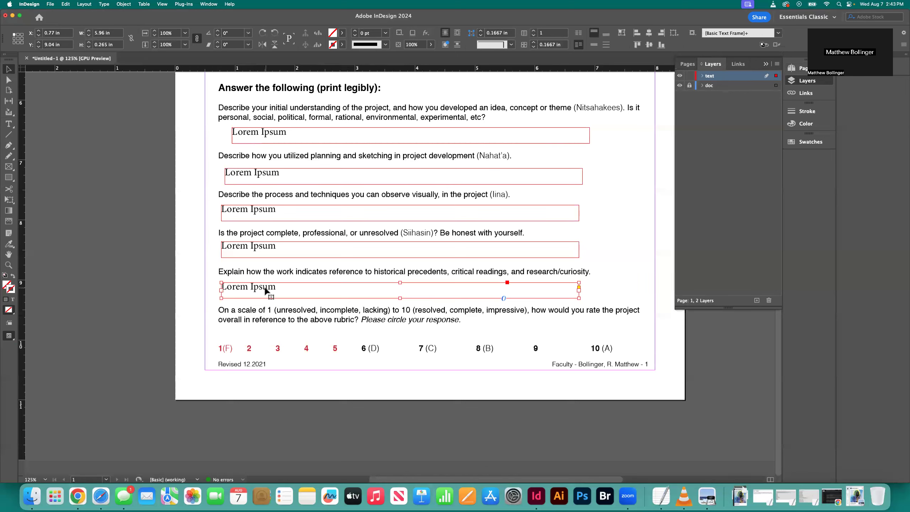
{"action": "left_click_drag", "start_coordinate": [400, 299], "coordinate": [399, 278]}
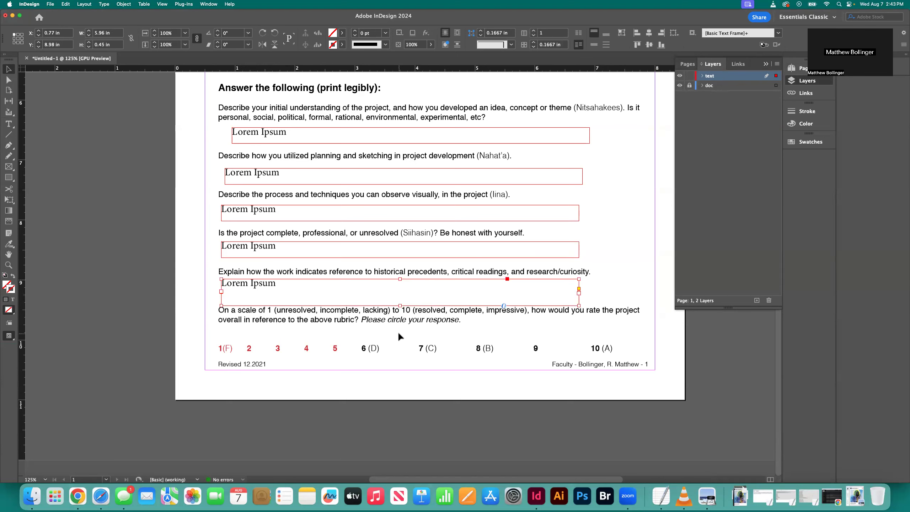
{"action": "double_click", "coordinate": [276, 290]}
{"action": "key", "text": "super+a"}
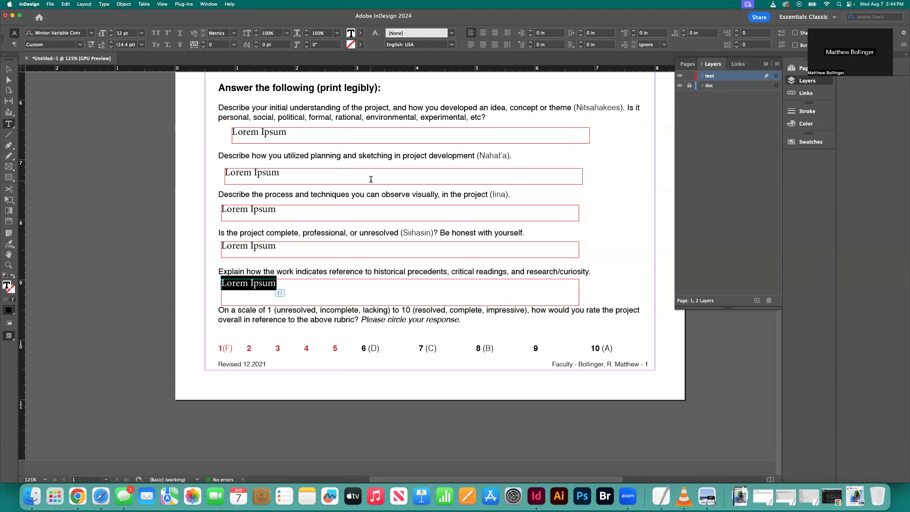
{"action": "key", "text": "Escape"}
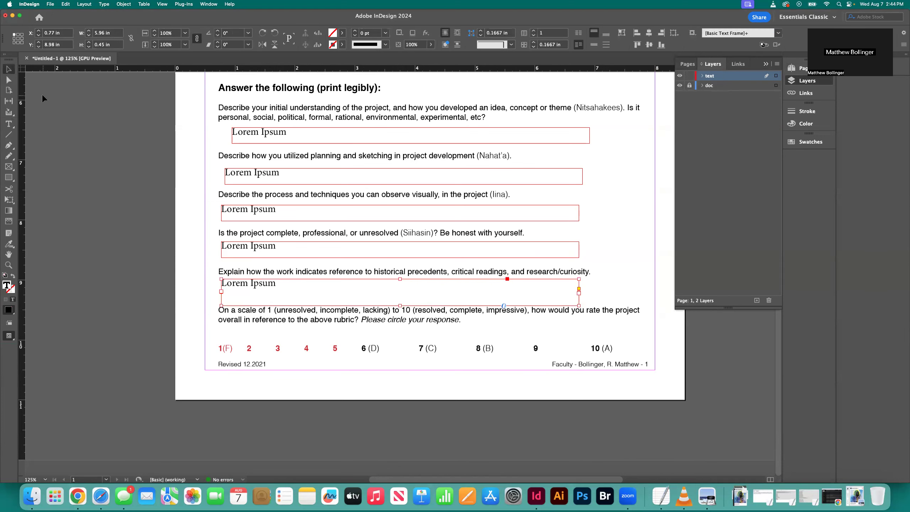
{"action": "left_click", "coordinate": [368, 324]}
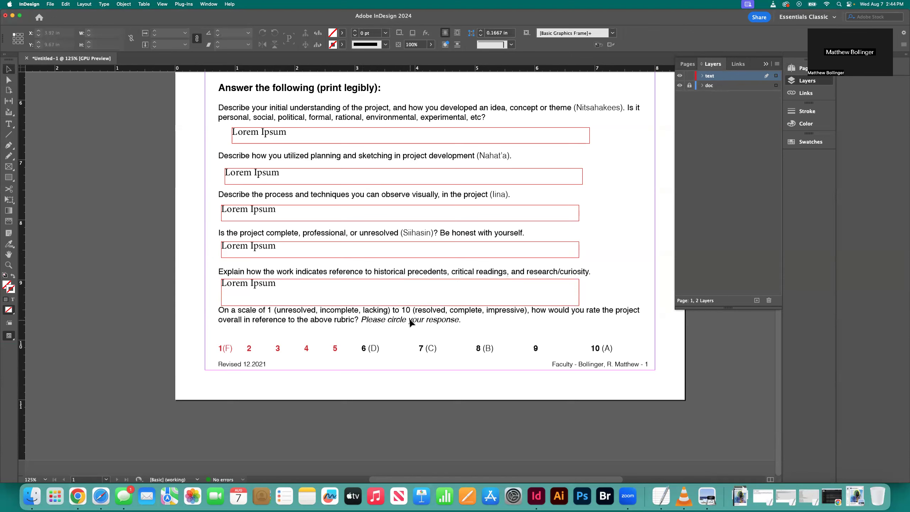
Step: Set the text in the answer frame below the historical precedents question to 10 pt
{"action": "double_click", "coordinate": [272, 292]}
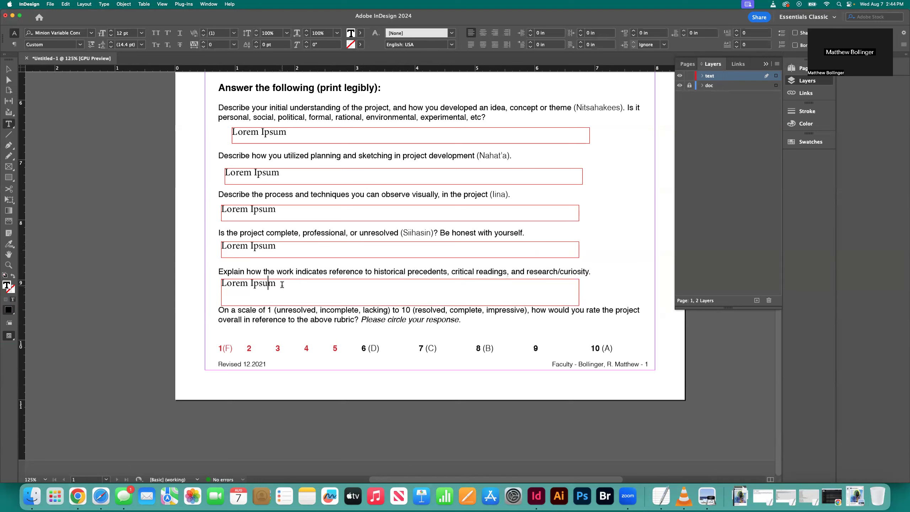
{"action": "left_click_drag", "start_coordinate": [282, 284], "coordinate": [221, 284]}
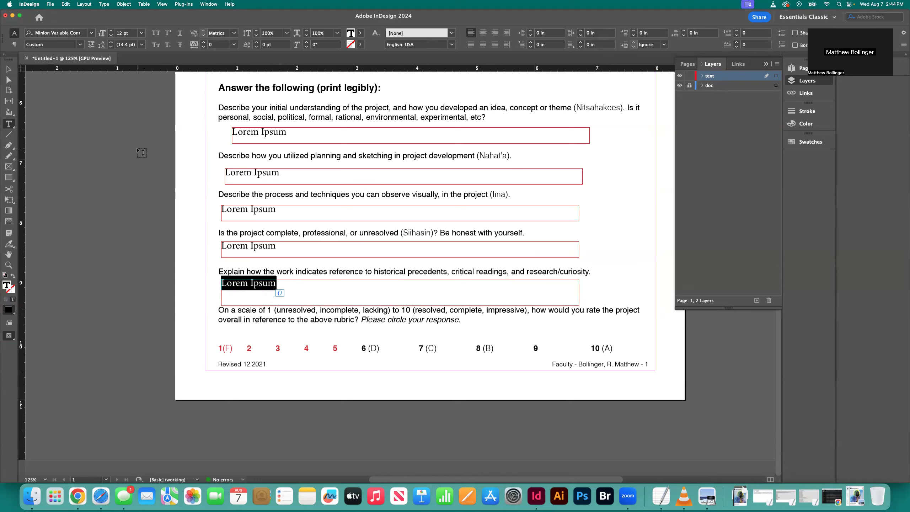
{"action": "left_click", "coordinate": [142, 34]}
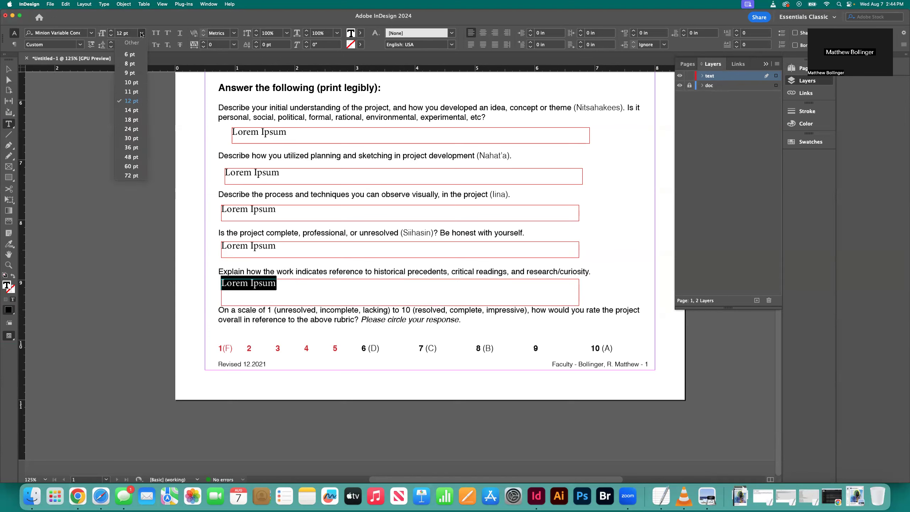
{"action": "left_click", "coordinate": [132, 82]}
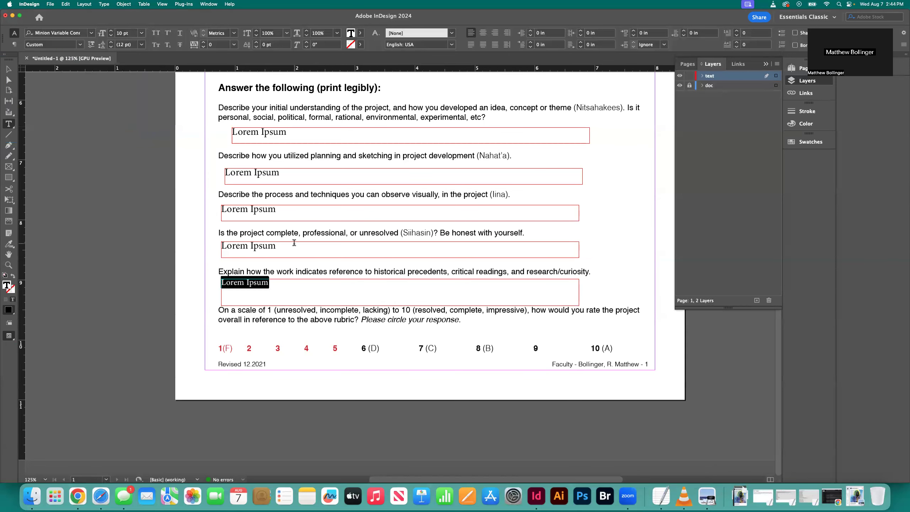
Step: Append "Lorem ipusum" to the text in the last answer frame and review the whole filled-in form
{"action": "left_click", "coordinate": [284, 285]}
{"action": "type", "text": "Lorem ipusum"}
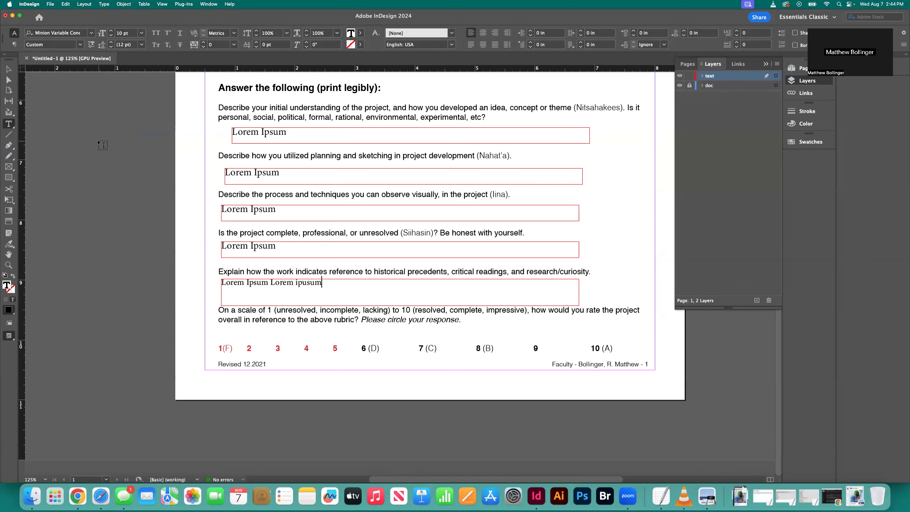
{"action": "key", "text": "Escape"}
{"action": "left_click", "coordinate": [132, 132]}
{"action": "scroll", "coordinate": [338, 193], "scroll_direction": "up", "scroll_amount": 5}
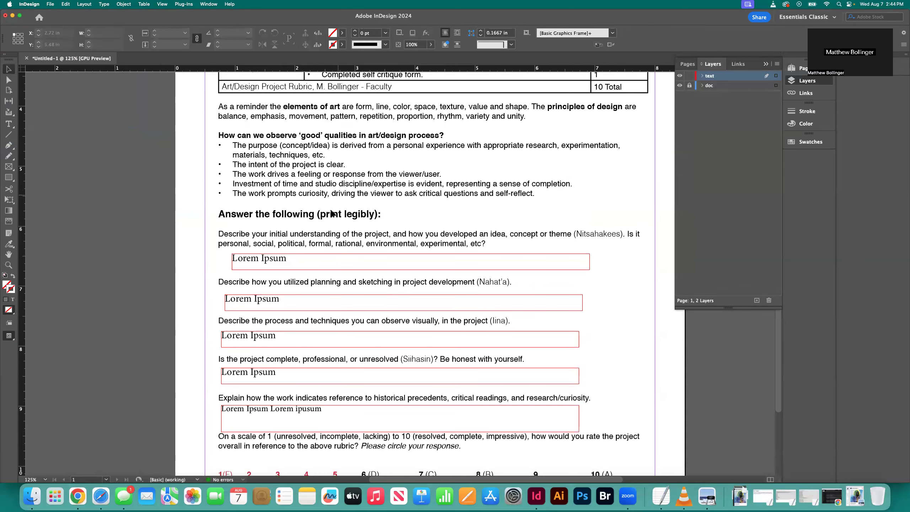
{"action": "key", "text": "super+minus"}
{"action": "key", "text": "super+minus"}
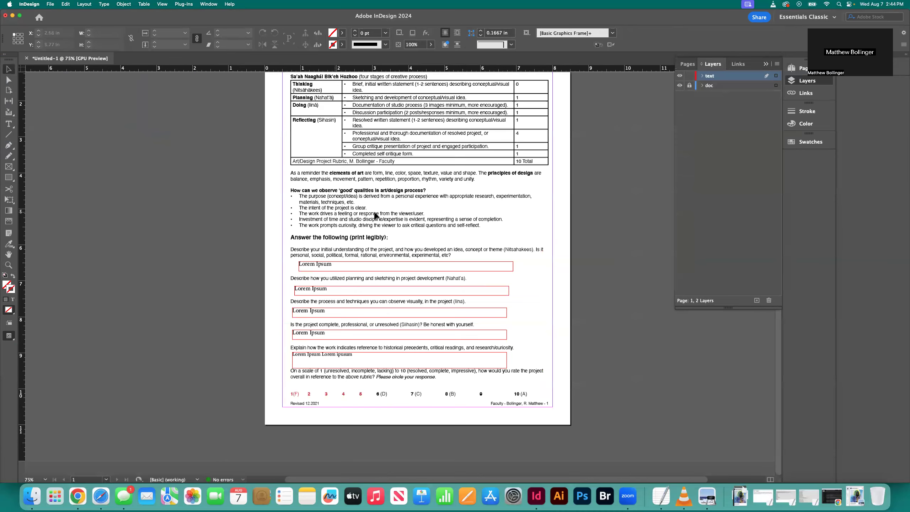
{"action": "scroll", "coordinate": [501, 224], "scroll_direction": "up", "scroll_amount": 3}
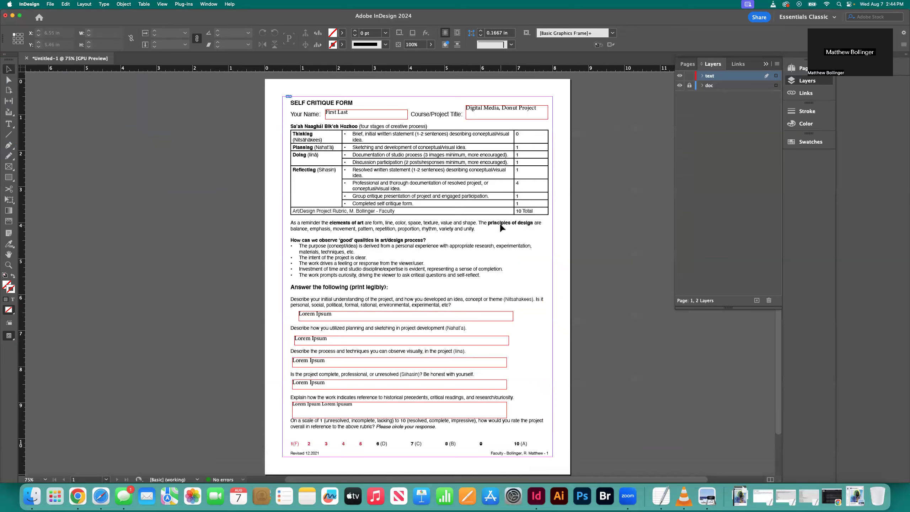
{"action": "key", "text": "super+minus"}
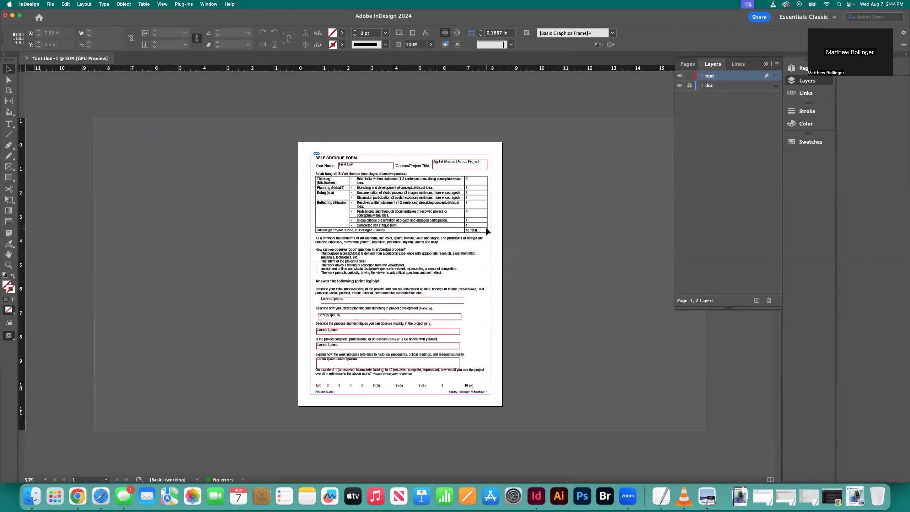
Step: Export the form as an Adobe PDF (Print) file to the Desktop, named with the author's last name followed by "-critique-project-8"
{"action": "key", "text": "super+0"}
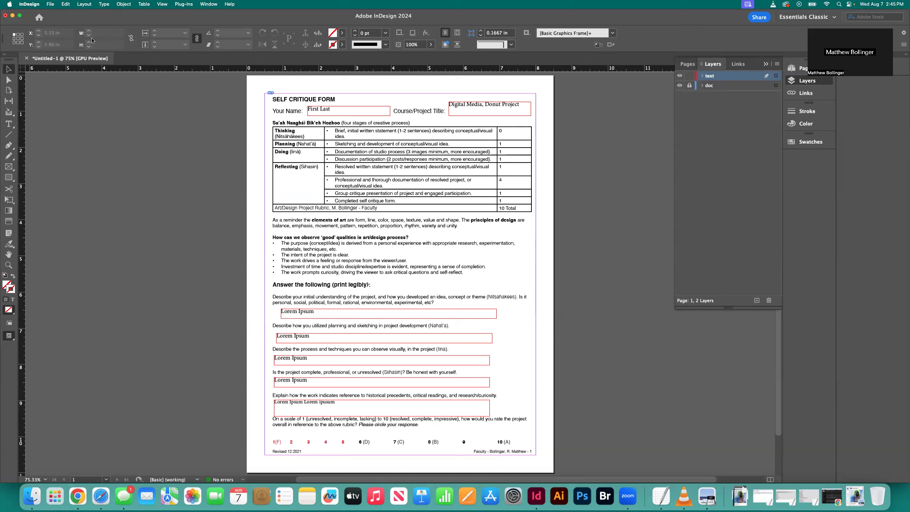
{"action": "left_click", "coordinate": [51, 4]}
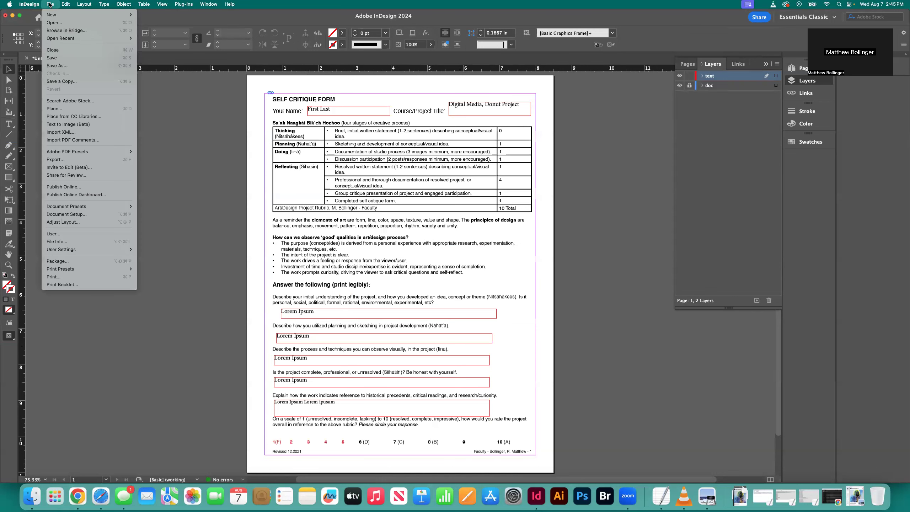
{"action": "left_click", "coordinate": [72, 160]}
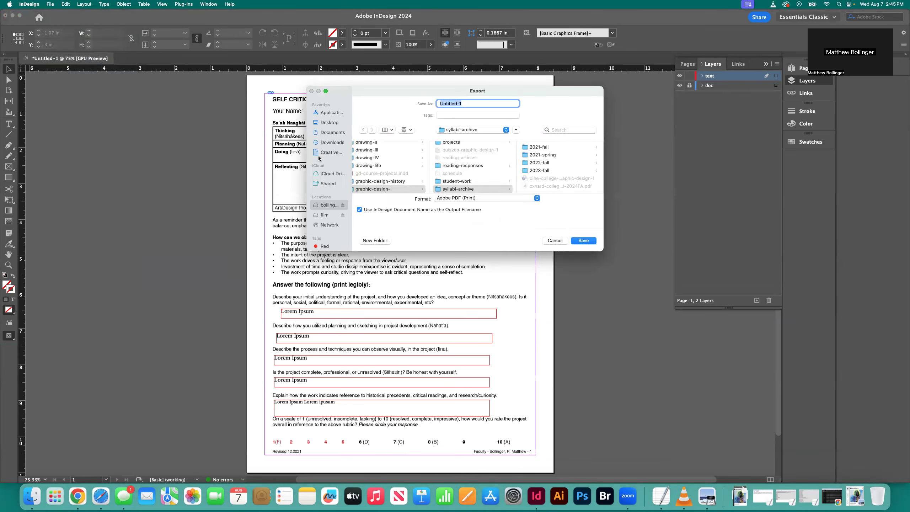
{"action": "left_click", "coordinate": [321, 123]}
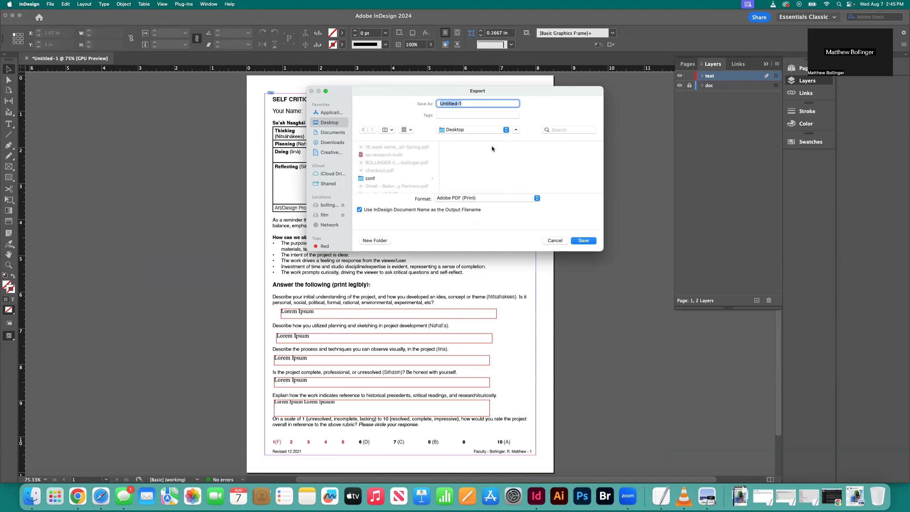
{"action": "type", "text": "bollinger-critique-project 8"}
{"action": "key", "text": "BackSpace"}
{"action": "key", "text": "BackSpace"}
{"action": "key", "text": "BackSpace"}
{"action": "type", "text": "t-8"}
{"action": "left_click", "coordinate": [583, 241]}
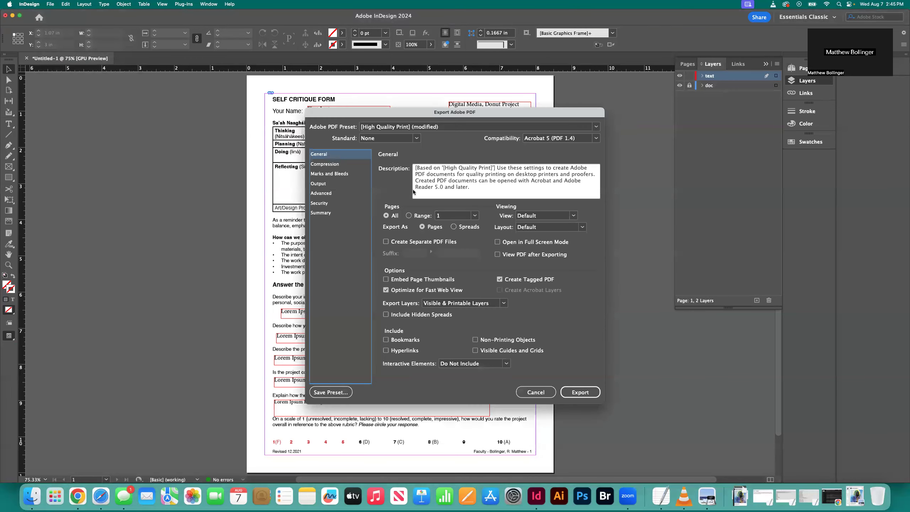
Step: Check the compression resolutions for color, grayscale and monochrome images in the PDF settings and export the file
{"action": "left_click", "coordinate": [325, 165]}
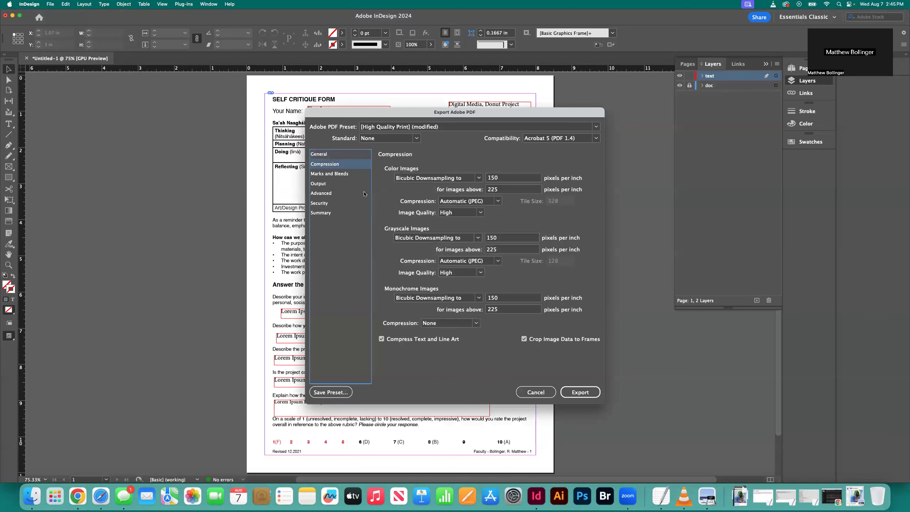
{"action": "left_click", "coordinate": [497, 178]}
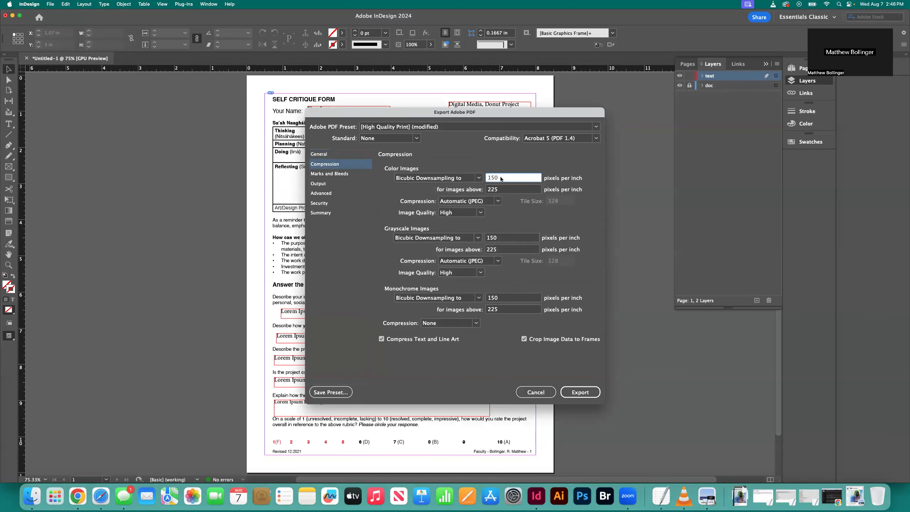
{"action": "left_click", "coordinate": [501, 238]}
{"action": "double_click", "coordinate": [502, 239]}
{"action": "left_click", "coordinate": [496, 298]}
{"action": "double_click", "coordinate": [496, 298]}
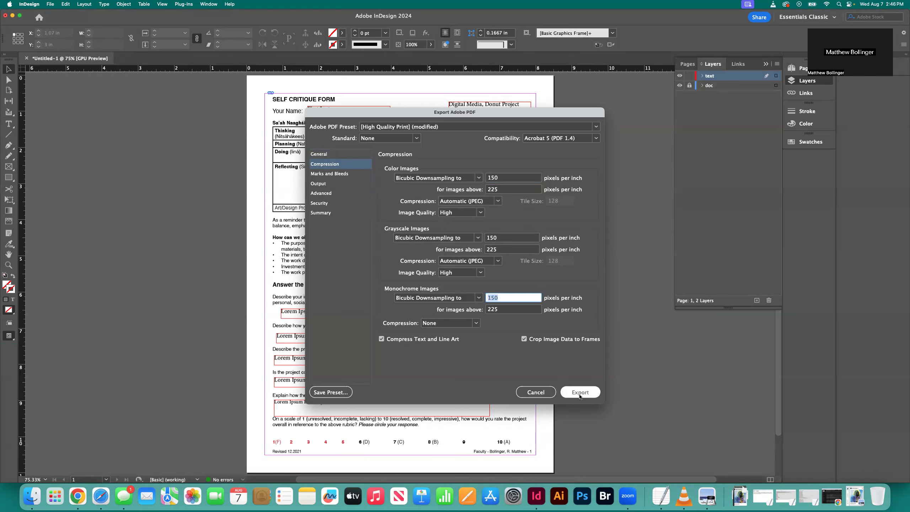
{"action": "left_click", "coordinate": [549, 392]}
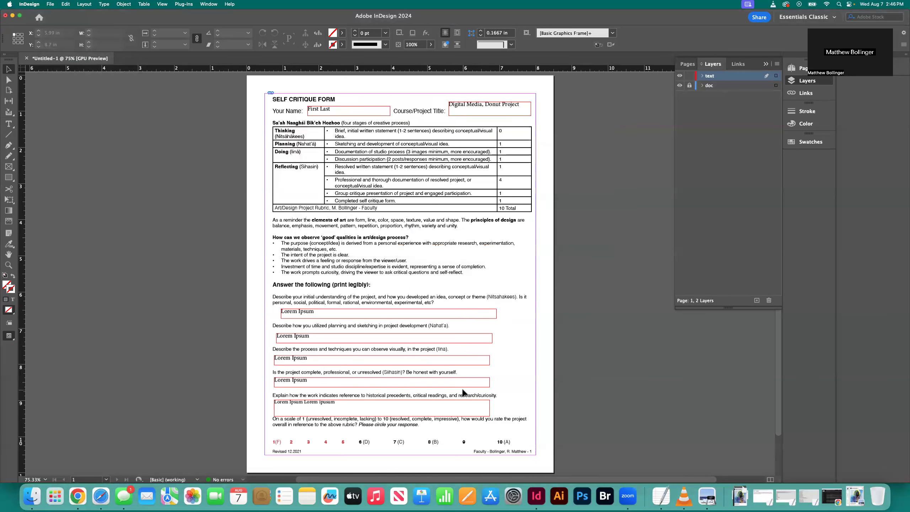
Step: Draw a freehand Pencil circle about 0.94 in wide and 0.72 in high around the 10 (A) rating
{"action": "scroll", "coordinate": [447, 351], "scroll_direction": "down", "scroll_amount": 2}
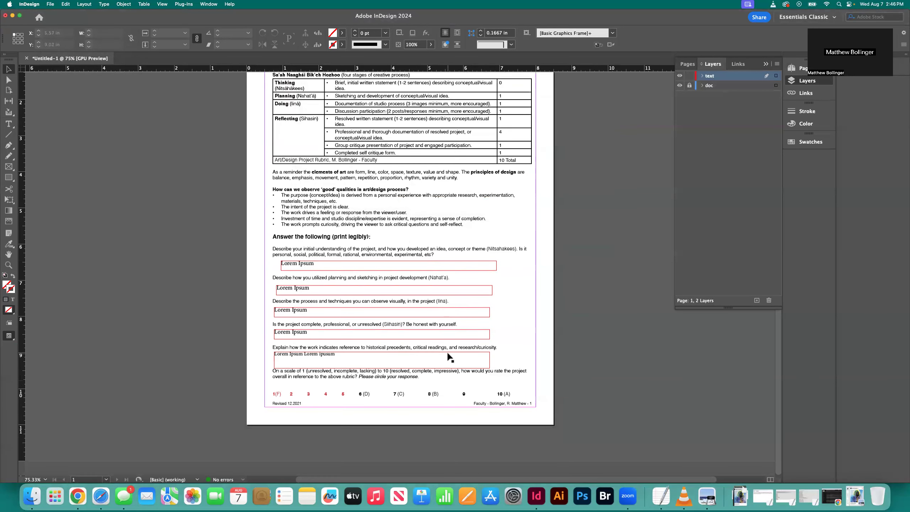
{"action": "scroll", "coordinate": [376, 223], "scroll_direction": "up", "scroll_amount": 4}
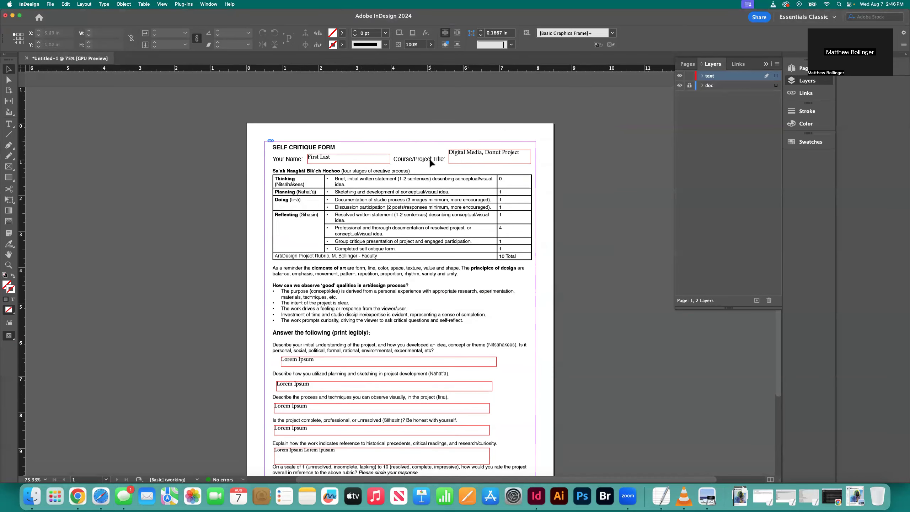
{"action": "scroll", "coordinate": [430, 162], "scroll_direction": "down", "scroll_amount": 4}
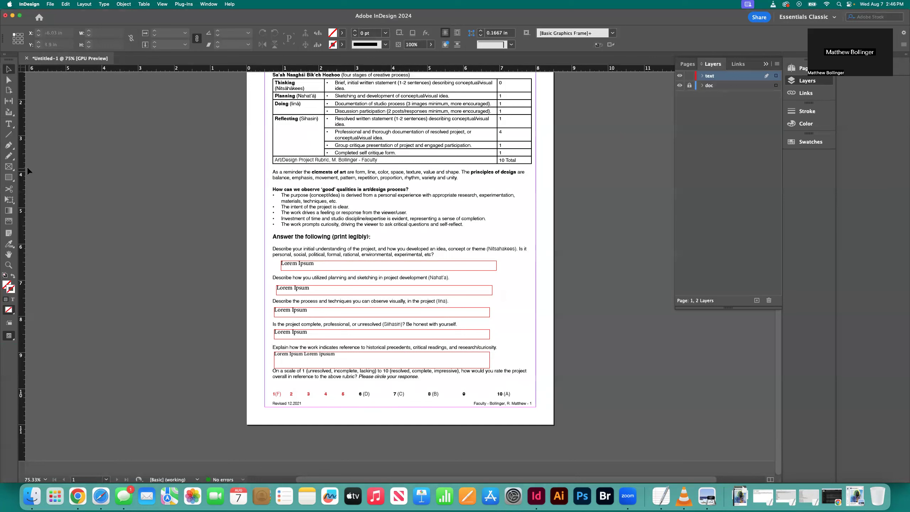
{"action": "left_click", "coordinate": [8, 157]}
{"action": "mouse_move", "coordinate": [509, 383]}
{"action": "left_mouse_down"}
{"action": "mouse_move", "coordinate": [491, 401]}
{"action": "mouse_move", "coordinate": [499, 396]}
{"action": "left_mouse_up"}
{"action": "left_click", "coordinate": [8, 69]}
Step: Apply a black stroke to the freehand circle around the 10 (A) rating
{"action": "left_click_drag", "start_coordinate": [555, 387], "coordinate": [488, 416]}
{"action": "right_click", "coordinate": [490, 424]}
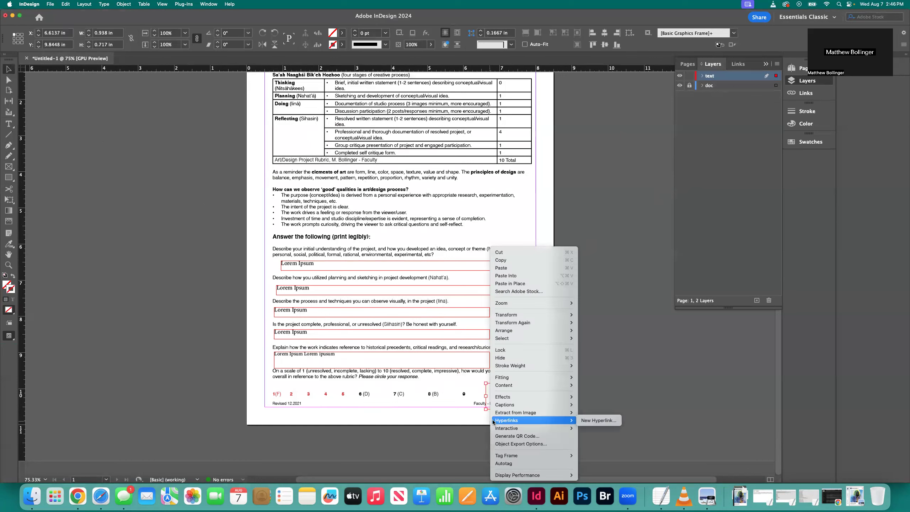
{"action": "left_click", "coordinate": [466, 426]}
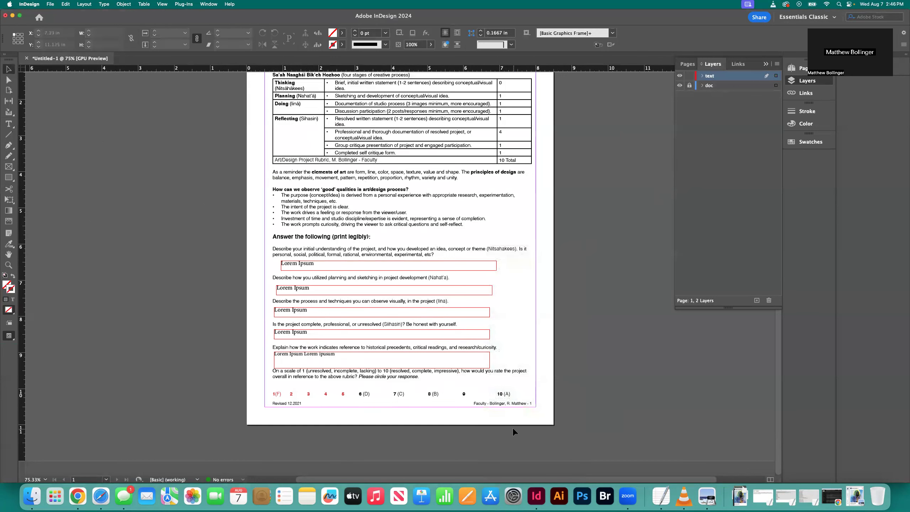
{"action": "left_click", "coordinate": [505, 409]}
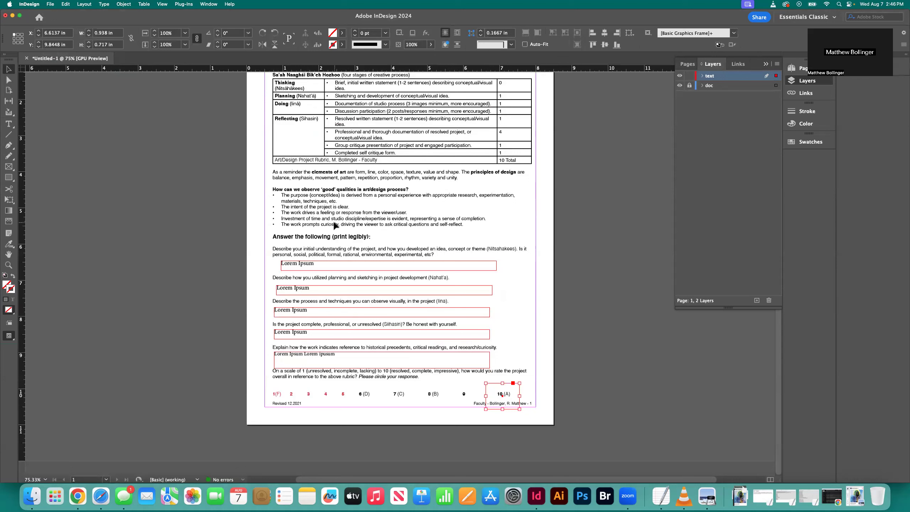
{"action": "left_click", "coordinate": [342, 44]}
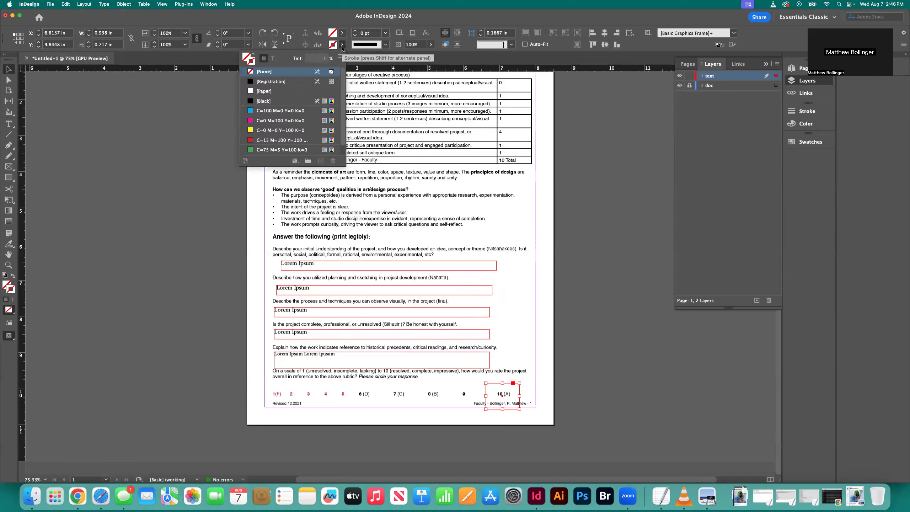
{"action": "left_click", "coordinate": [272, 101]}
{"action": "left_click", "coordinate": [158, 120]}
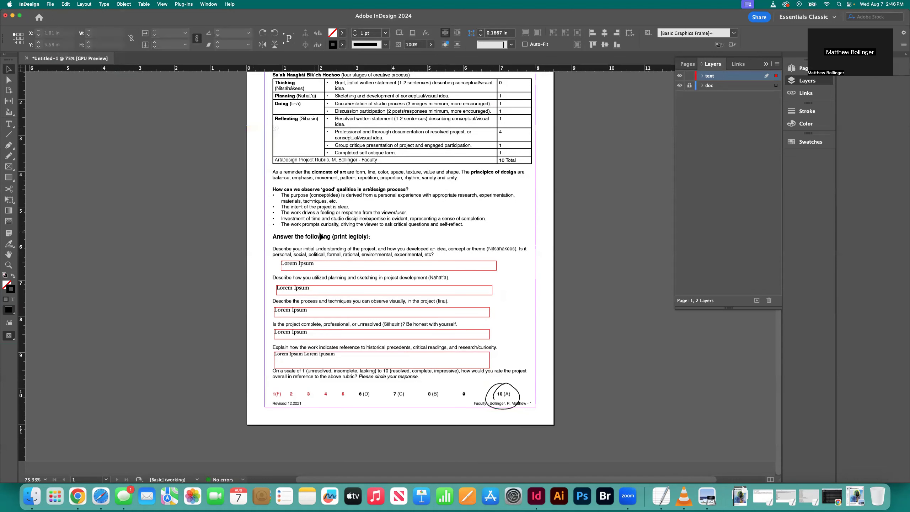
Step: Move the freehand circle from the 10 (A) rating onto 8 (B), and delete it
{"action": "left_click", "coordinate": [519, 394]}
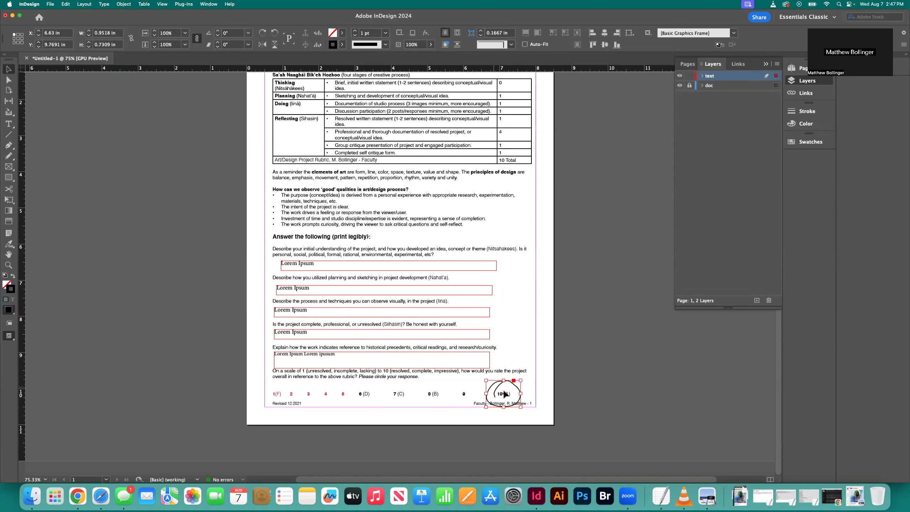
{"action": "left_click_drag", "start_coordinate": [518, 392], "coordinate": [447, 393]}
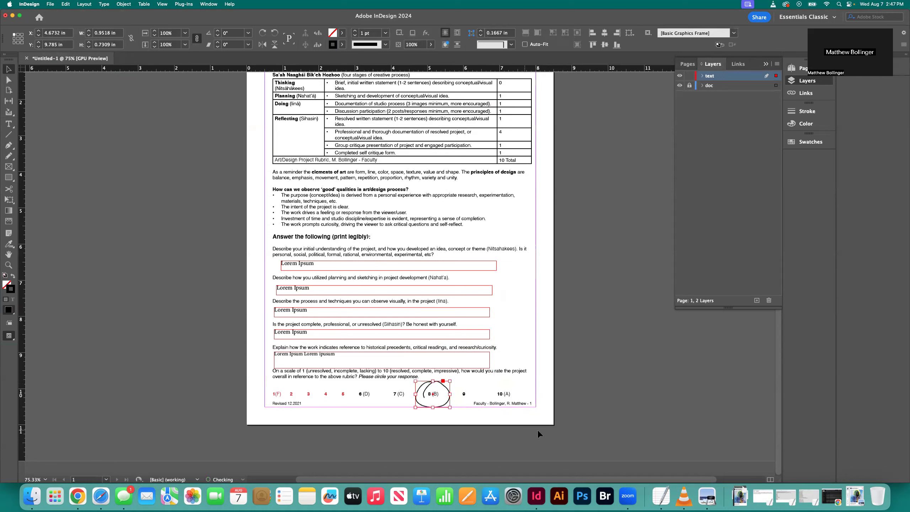
{"action": "left_click", "coordinate": [610, 439]}
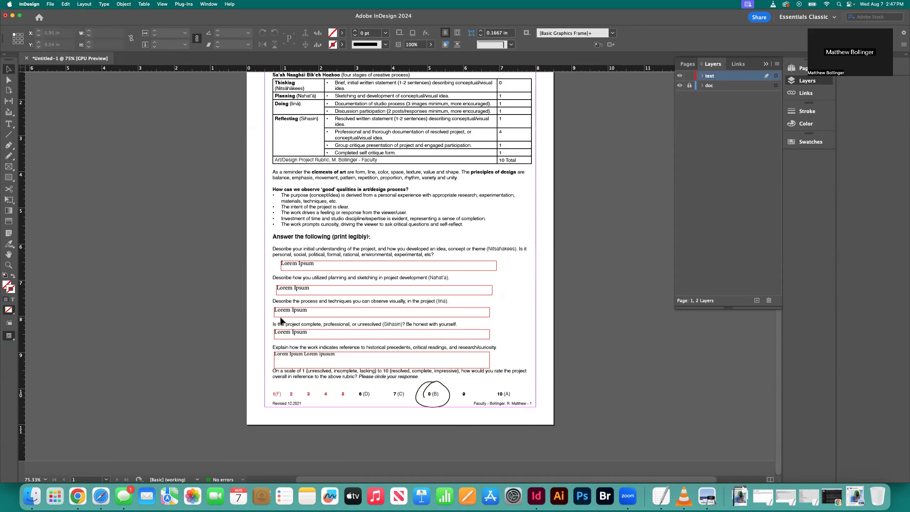
{"action": "left_click", "coordinate": [448, 403]}
{"action": "key", "text": "Delete"}
Step: Activate the Pen tool with a black stroke and nothing selected
{"action": "left_click", "coordinate": [8, 145]}
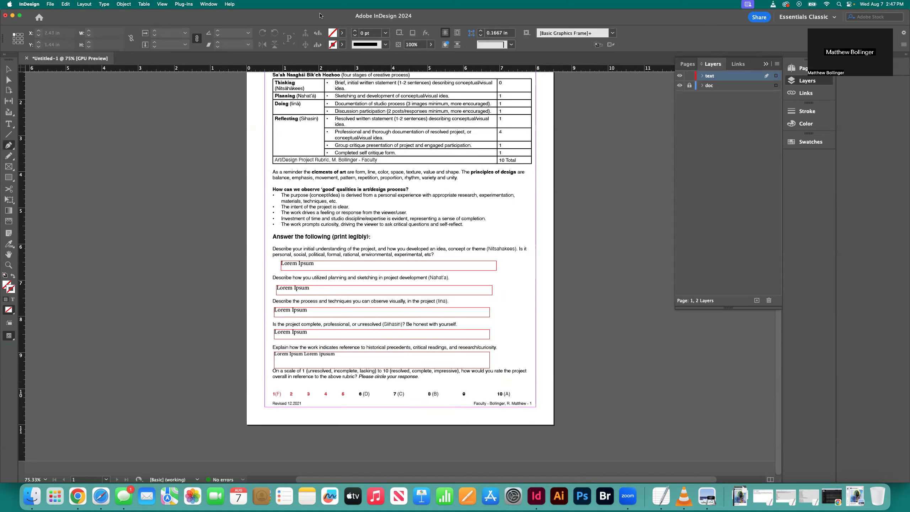
{"action": "left_click", "coordinate": [343, 44]}
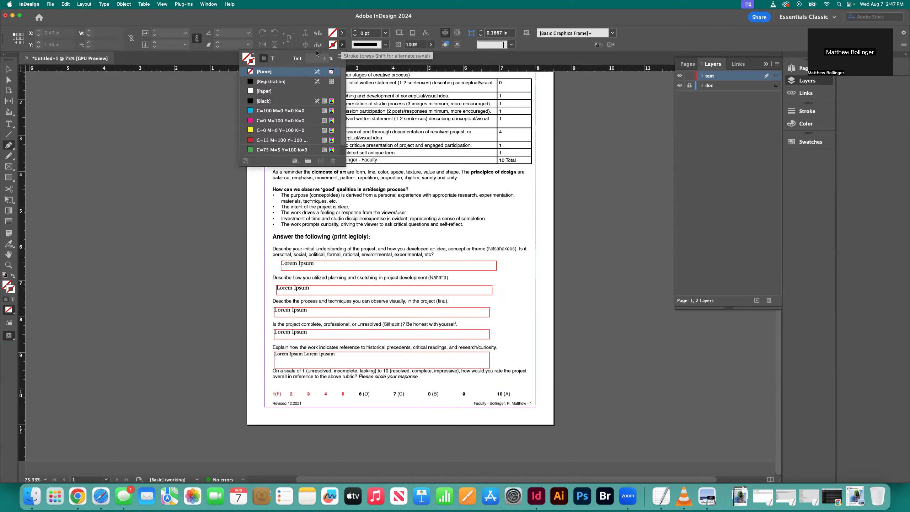
{"action": "left_click", "coordinate": [258, 102]}
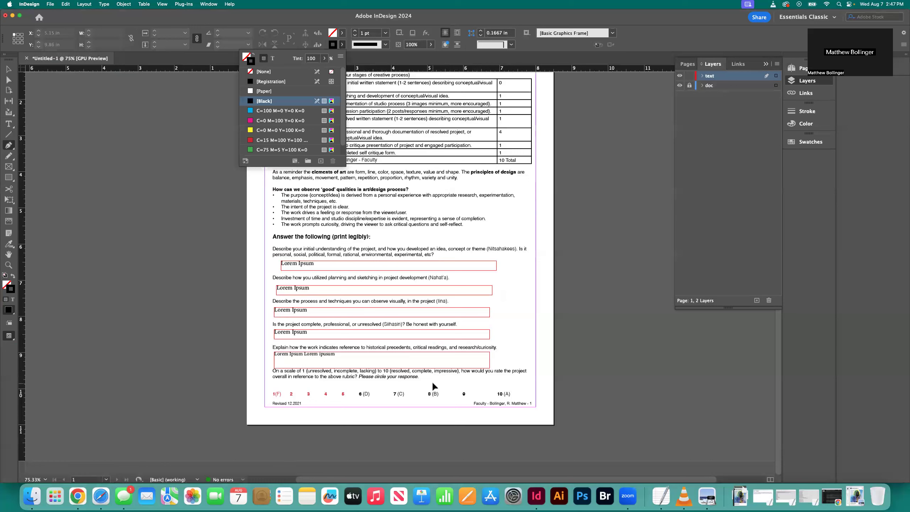
Step: Outline the 8 (B) rating with a closed five-point Pen path, and delete that path
{"action": "left_click", "coordinate": [433, 384]}
{"action": "left_click", "coordinate": [422, 388]}
{"action": "left_click", "coordinate": [433, 404]}
{"action": "left_click", "coordinate": [445, 401]}
{"action": "left_click", "coordinate": [446, 391]}
{"action": "left_click", "coordinate": [433, 384]}
{"action": "left_click", "coordinate": [9, 69]}
{"action": "left_click", "coordinate": [170, 265]}
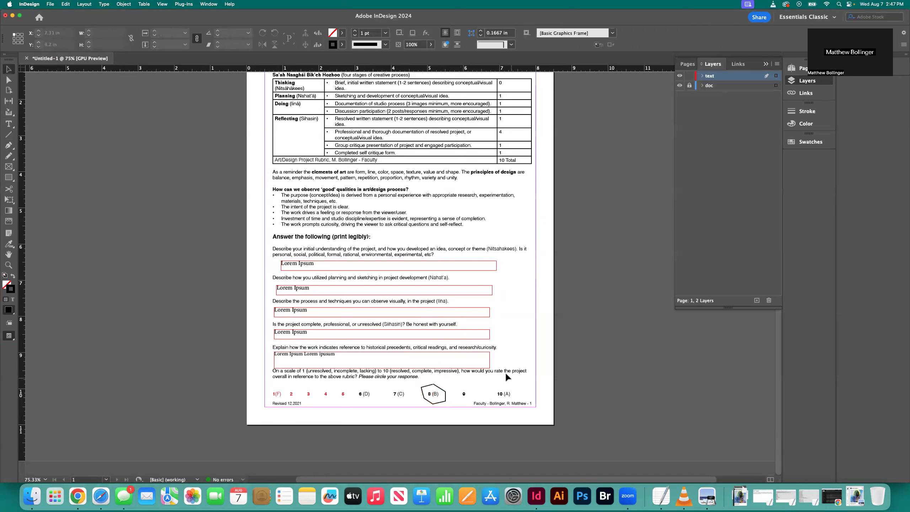
{"action": "left_click_drag", "start_coordinate": [449, 419], "coordinate": [419, 382]}
{"action": "key", "text": "Delete"}
Step: Draw a freehand black double loop around the 10 (A) rating with the Pencil tool and review the form
{"action": "left_click", "coordinate": [9, 155]}
{"action": "mouse_move", "coordinate": [503, 379]}
{"action": "left_mouse_down"}
{"action": "mouse_move", "coordinate": [517, 389]}
{"action": "mouse_move", "coordinate": [484, 400]}
{"action": "mouse_move", "coordinate": [498, 375]}
{"action": "mouse_move", "coordinate": [498, 397]}
{"action": "left_mouse_up"}
{"action": "left_click", "coordinate": [7, 71]}
{"action": "left_click", "coordinate": [554, 332]}
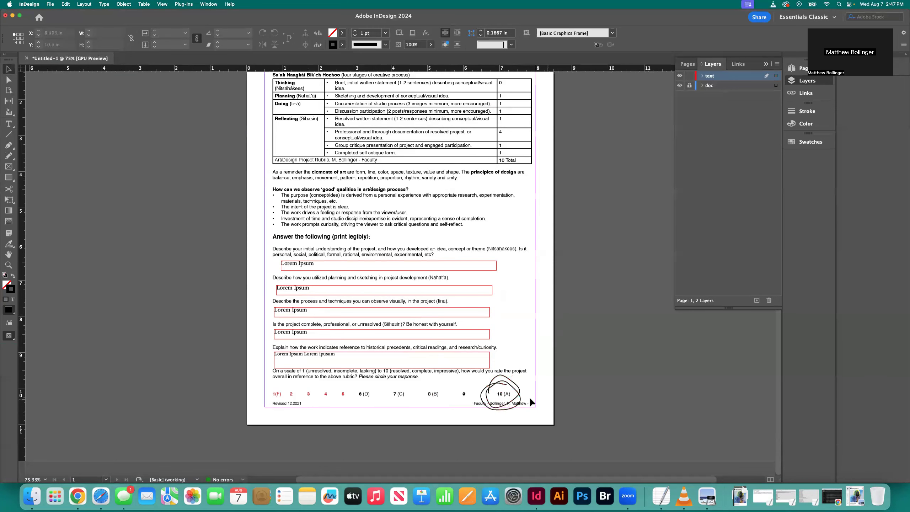
{"action": "scroll", "coordinate": [351, 258], "scroll_direction": "up", "scroll_amount": 3}
{"action": "scroll", "coordinate": [425, 269], "scroll_direction": "down", "scroll_amount": 3}
{"action": "scroll", "coordinate": [424, 269], "scroll_direction": "up", "scroll_amount": 3}
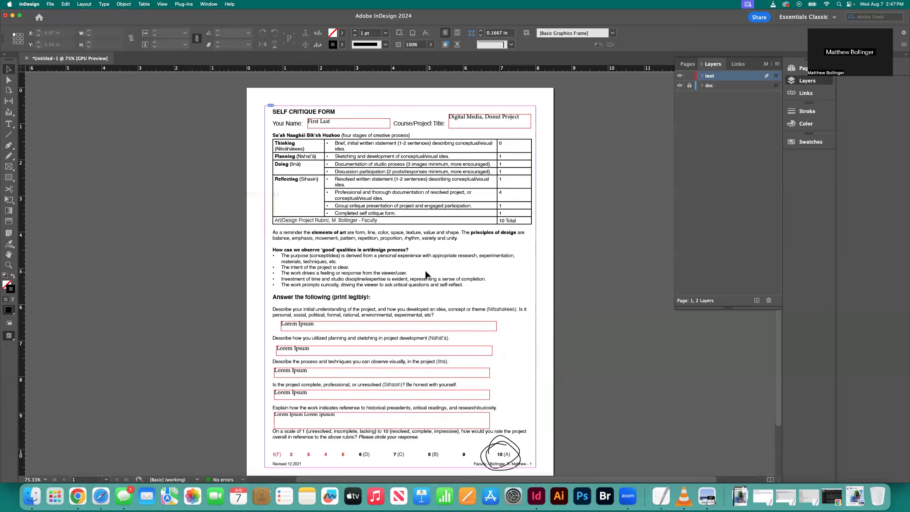
Step: Export the form again as an Adobe PDF (Print) file to the Desktop, replacing the existing critique-project-8 PDF
{"action": "left_click", "coordinate": [50, 4]}
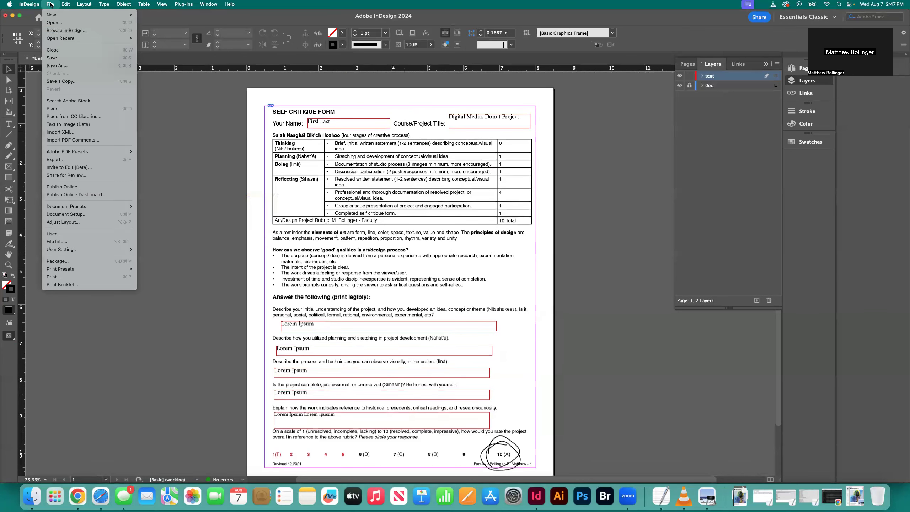
{"action": "left_click", "coordinate": [76, 159]}
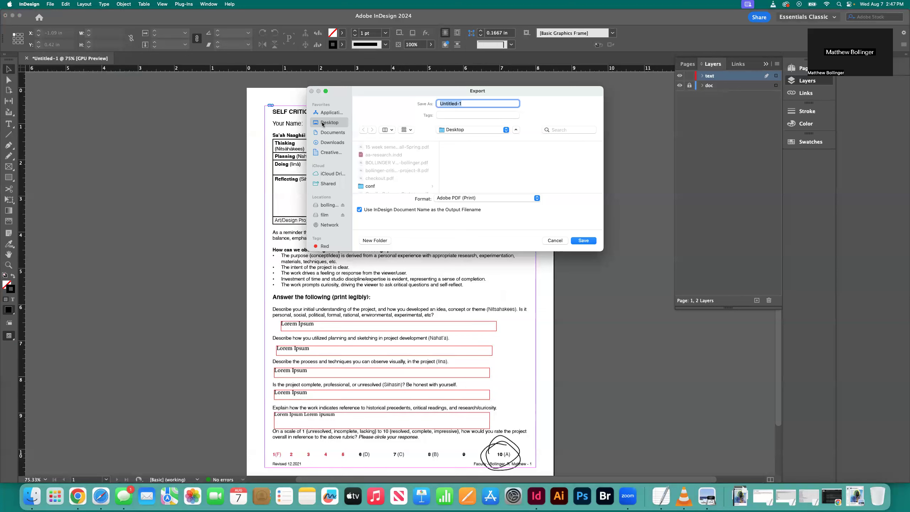
{"action": "scroll", "coordinate": [398, 177], "scroll_direction": "down", "scroll_amount": 2}
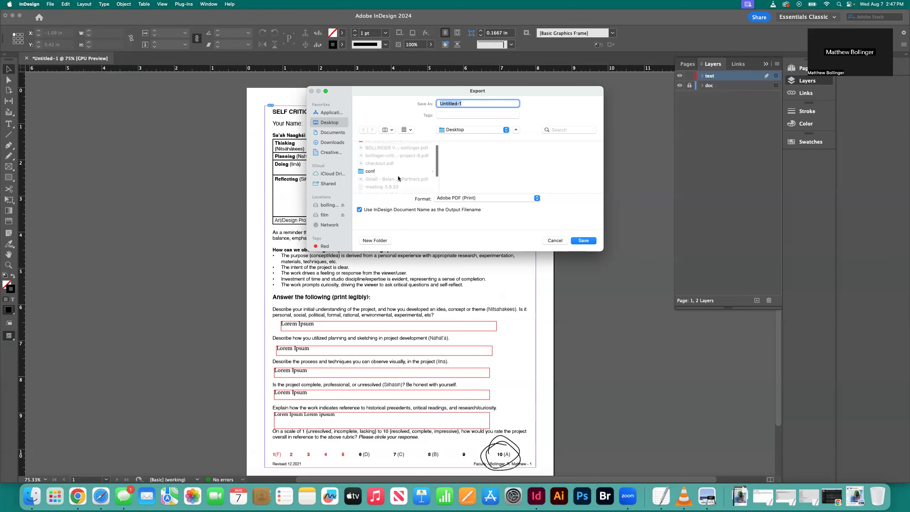
{"action": "left_click", "coordinate": [386, 158]}
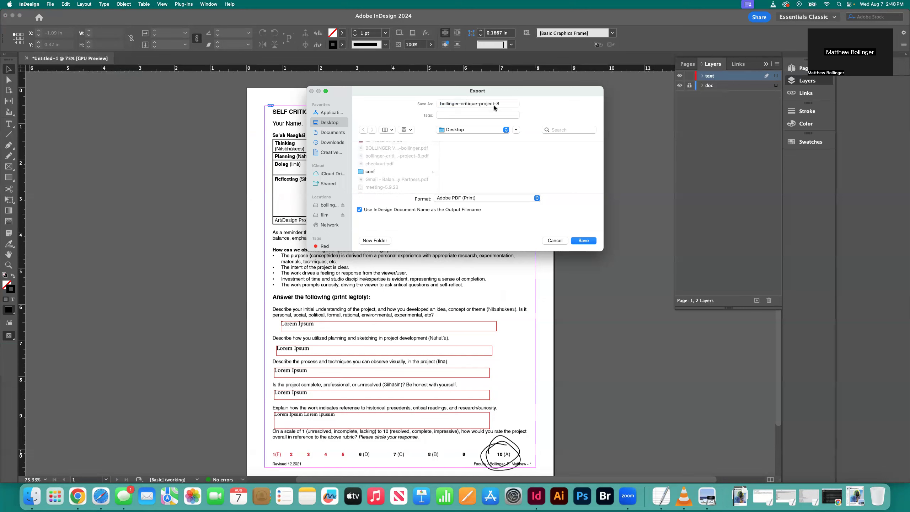
{"action": "left_click", "coordinate": [581, 240]}
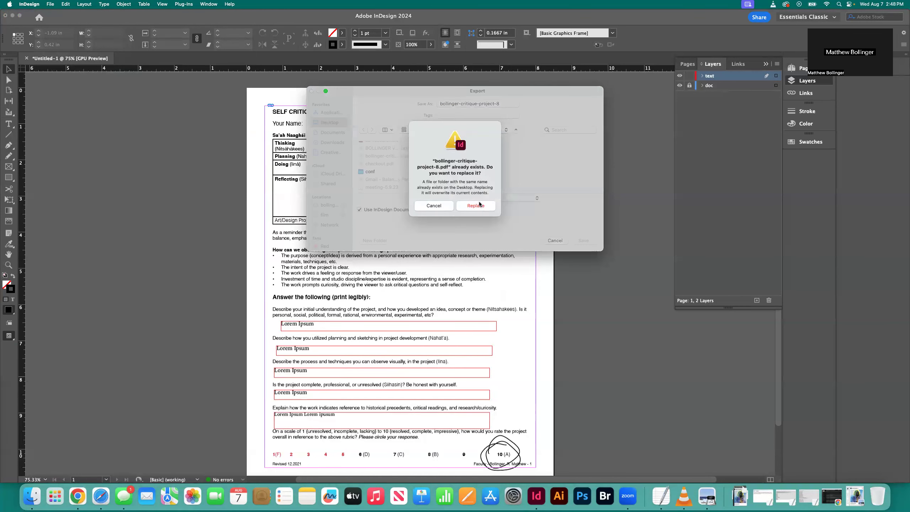
{"action": "left_click", "coordinate": [477, 205]}
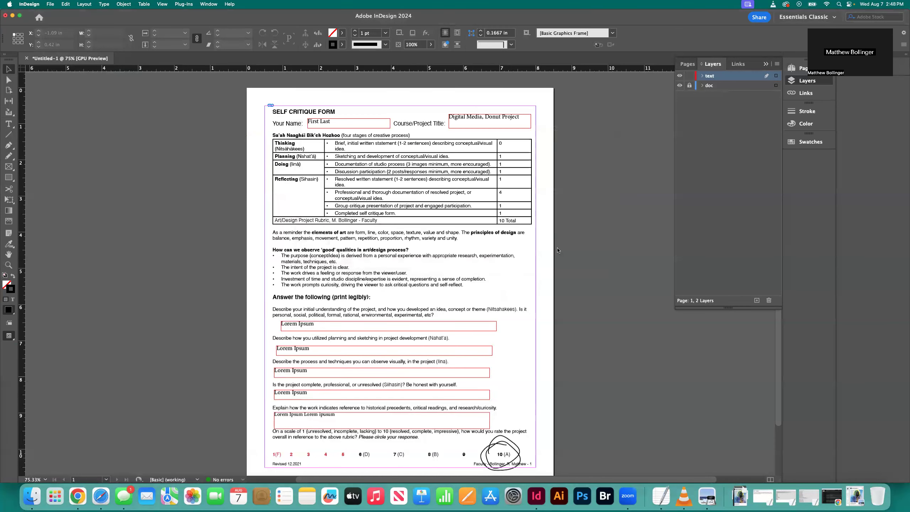
{"action": "left_click", "coordinate": [585, 394]}
{"action": "left_click", "coordinate": [592, 393]}
Step: Switch to Finder and open the exported critique-project-8 PDF from the Desktop in Preview to check the filled-in form
{"action": "key", "text": "super+Tab"}
{"action": "key", "text": "super+Tab"}
{"action": "key", "text": "super+Tab"}
{"action": "key", "text": "super+Tab"}
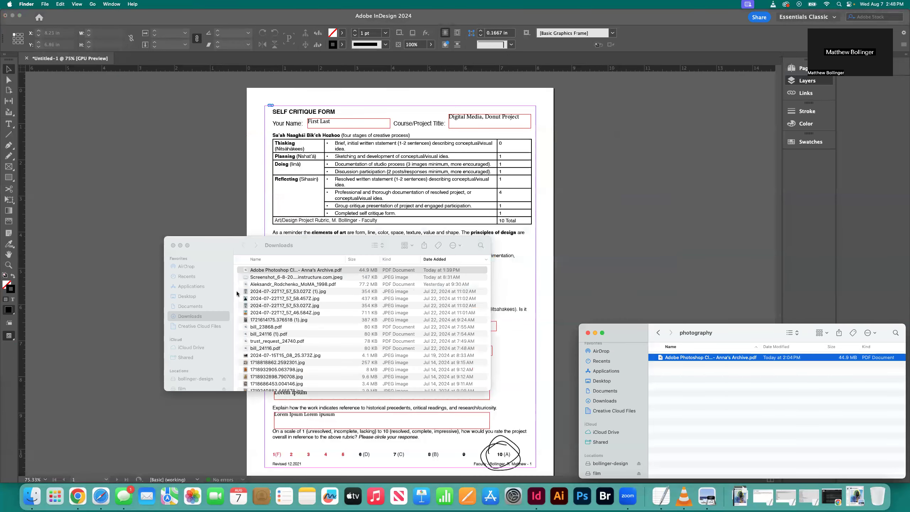
{"action": "left_click", "coordinate": [186, 297]}
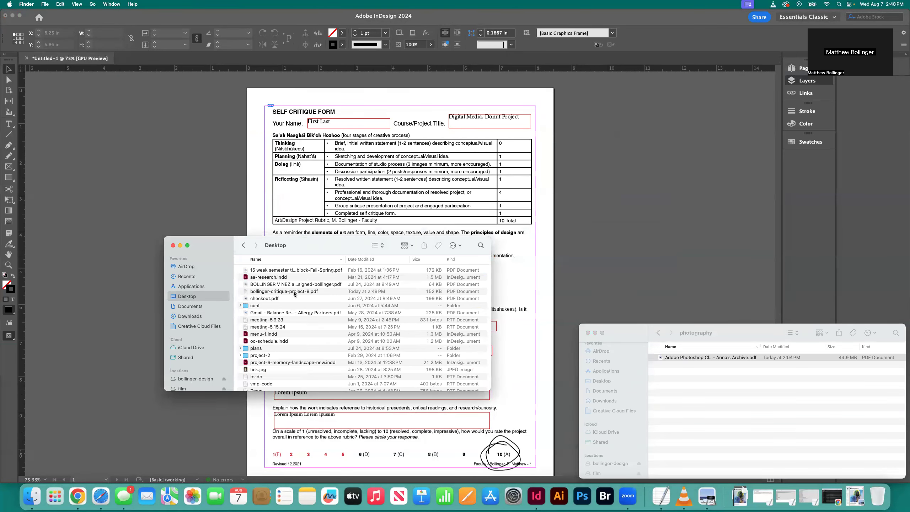
{"action": "double_click", "coordinate": [282, 292]}
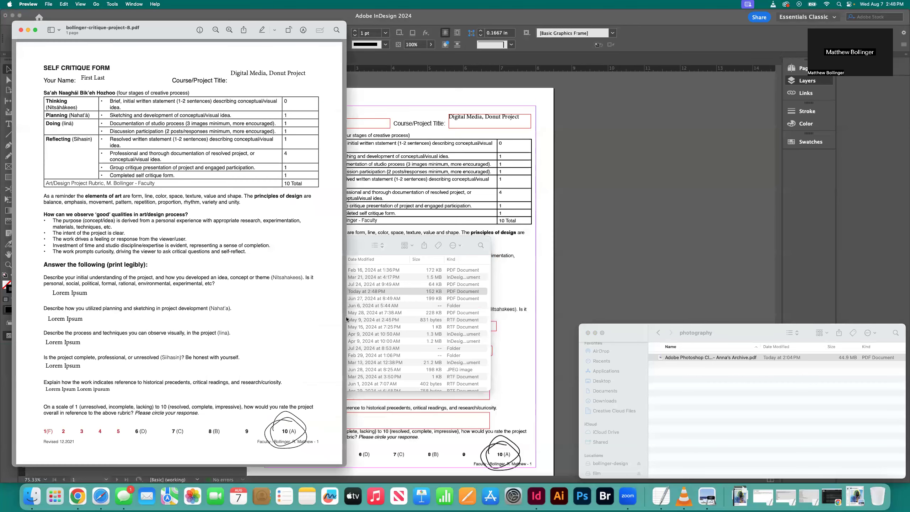
{"action": "left_click_drag", "start_coordinate": [165, 30], "coordinate": [417, 37]}
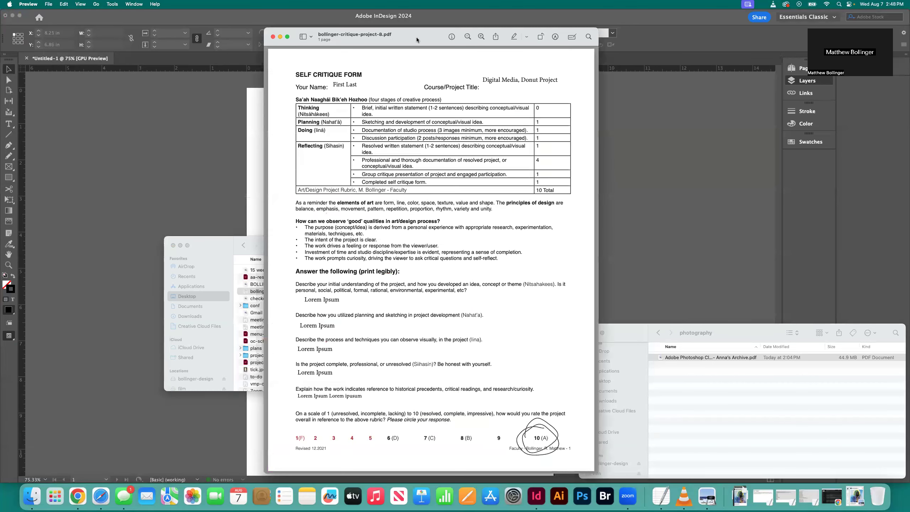
{"action": "double_click", "coordinate": [334, 39]}
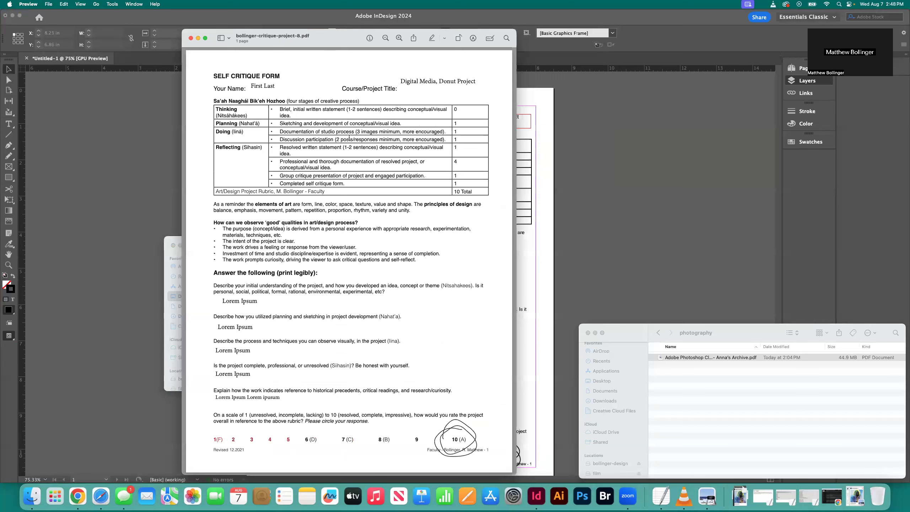